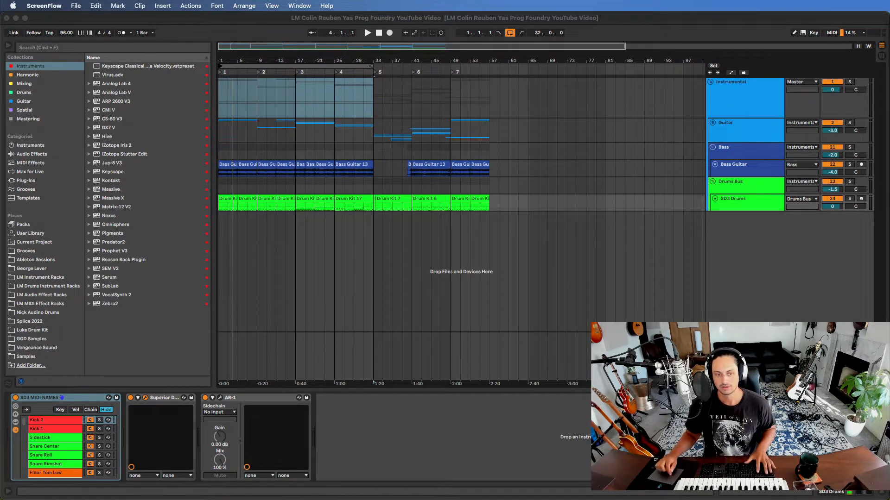
- Switch to Ableton Live, close the Superior Drummer window and increase the height of the SD3 Drums track
left_click(364, 19)
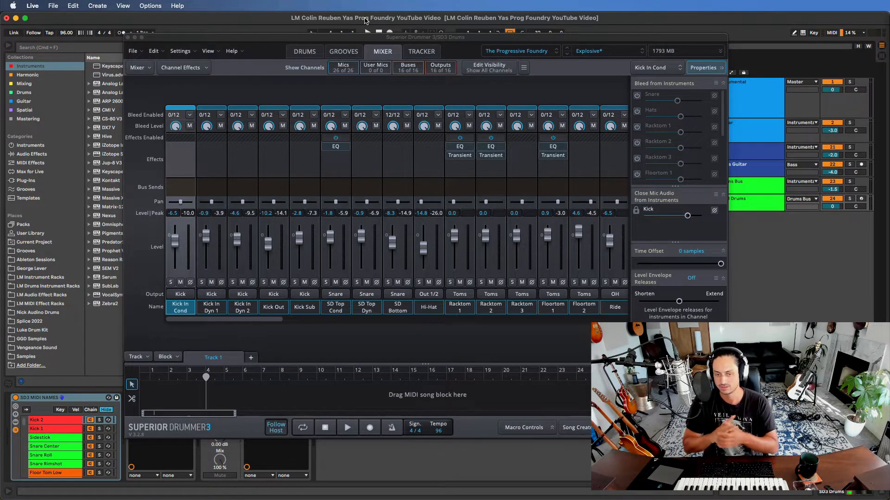
left_click(129, 37)
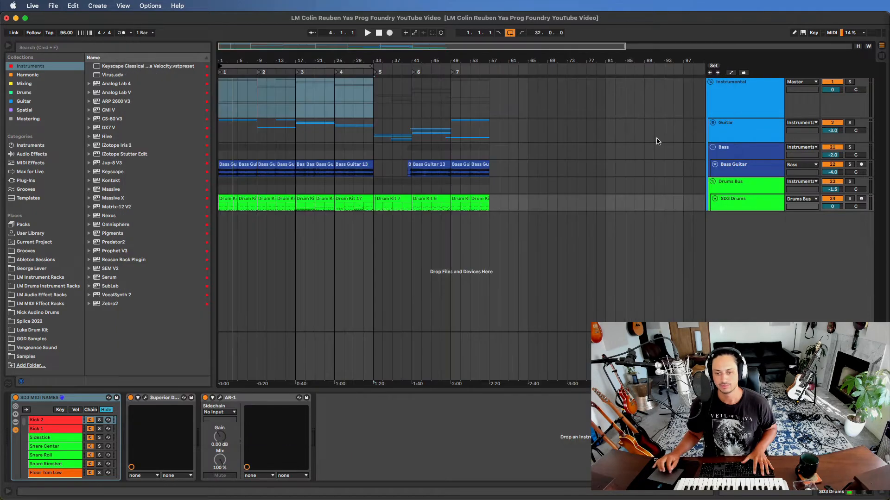
left_click_drag(724, 209, 732, 238)
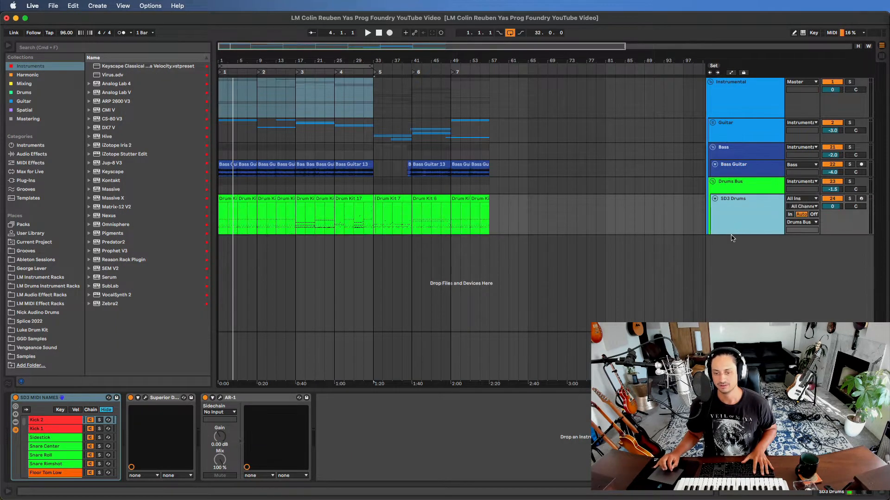
- Compare the device chains of the Drums Bus group and the SD3 Drums track
left_click(745, 188)
left_click(746, 215)
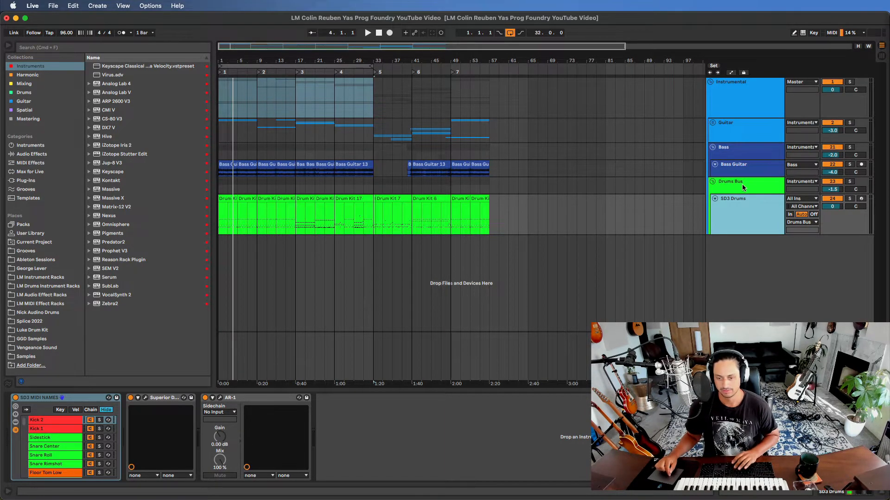
left_click(741, 185)
left_click(742, 207)
left_click(743, 181)
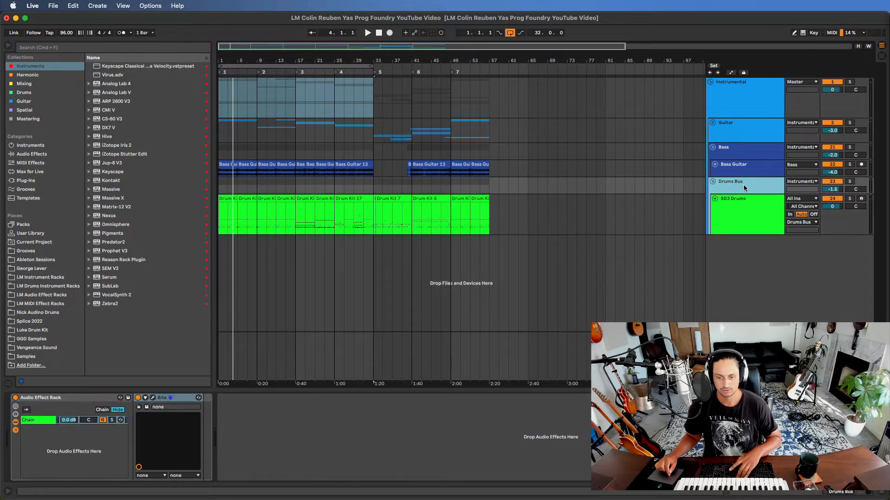
left_click(745, 197)
left_click(738, 185)
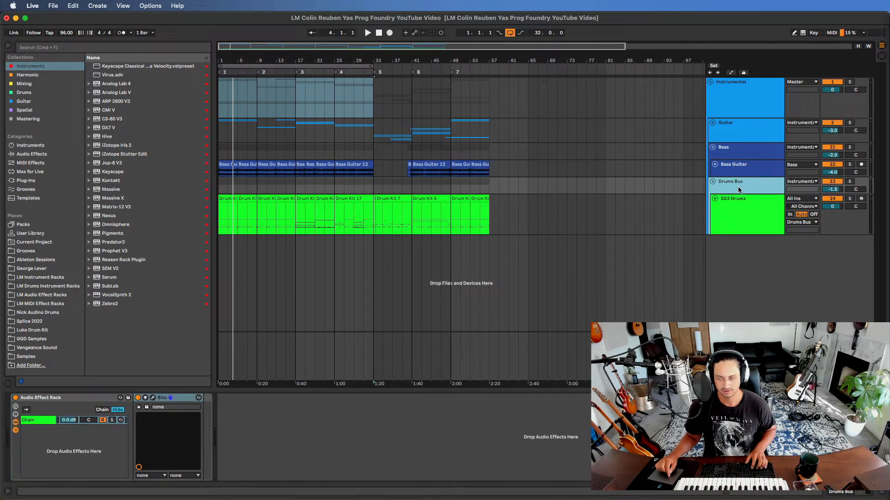
left_click(744, 208)
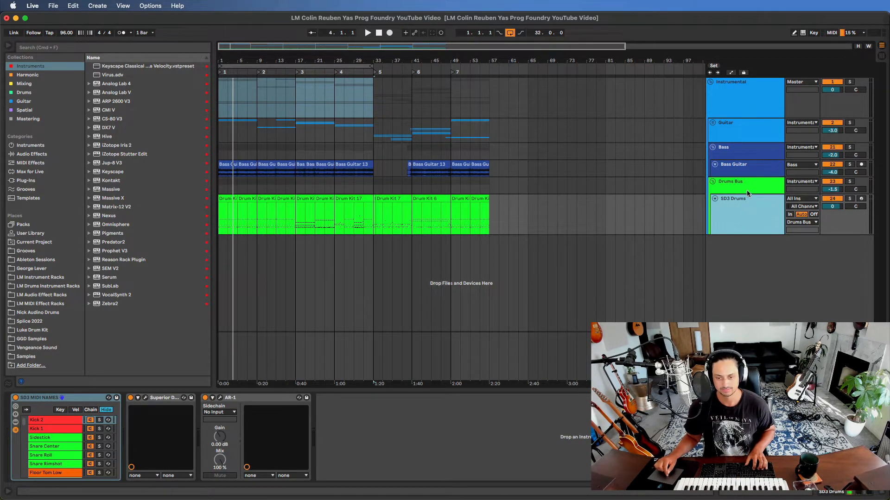
left_click(746, 189)
left_click(750, 210)
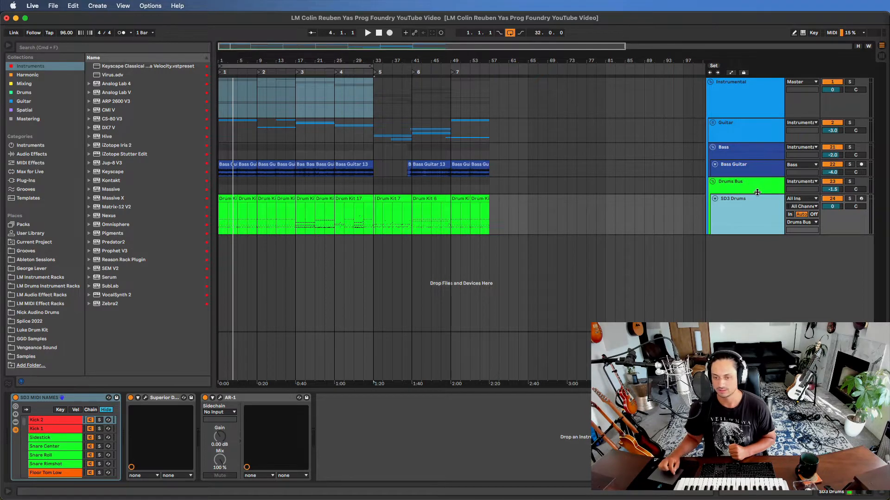
left_click(754, 189)
left_click(755, 208)
left_click(747, 191)
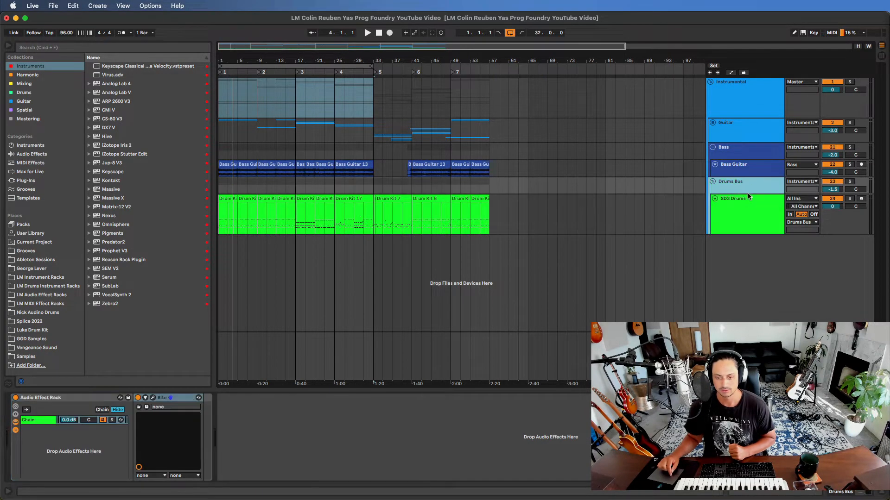
left_click(747, 206)
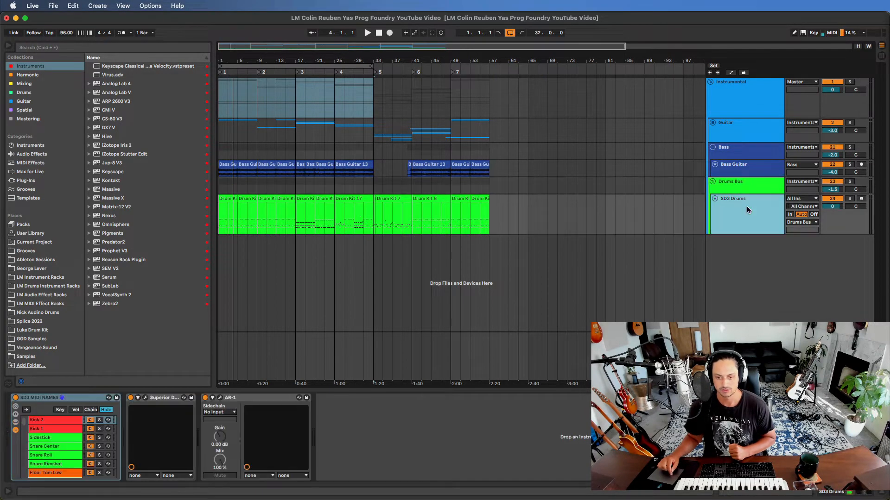
- Inspect the AR-1 compressor's settings on the SD3 Drums track, then close its window
left_click(162, 400)
left_click(234, 398)
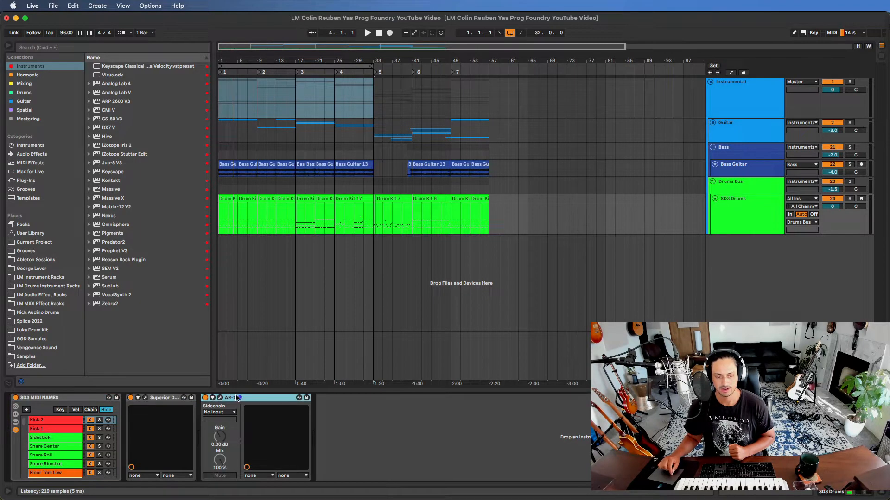
left_click(220, 397)
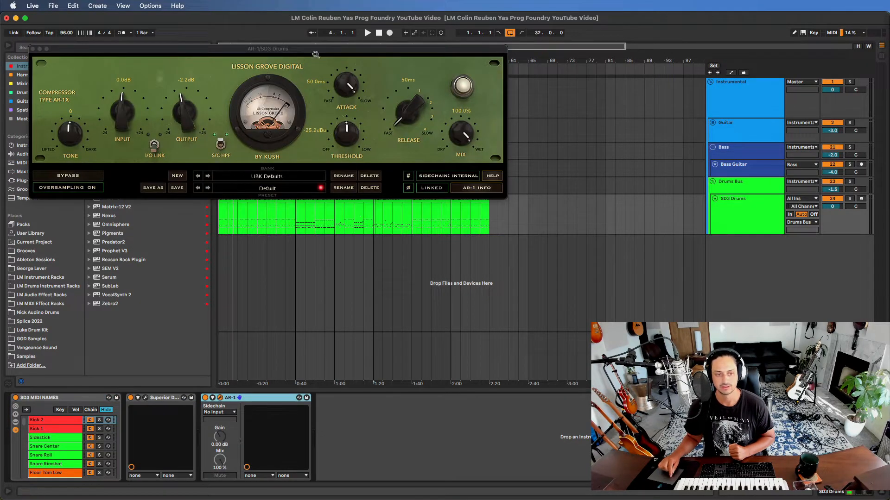
left_click_drag(314, 49, 468, 74)
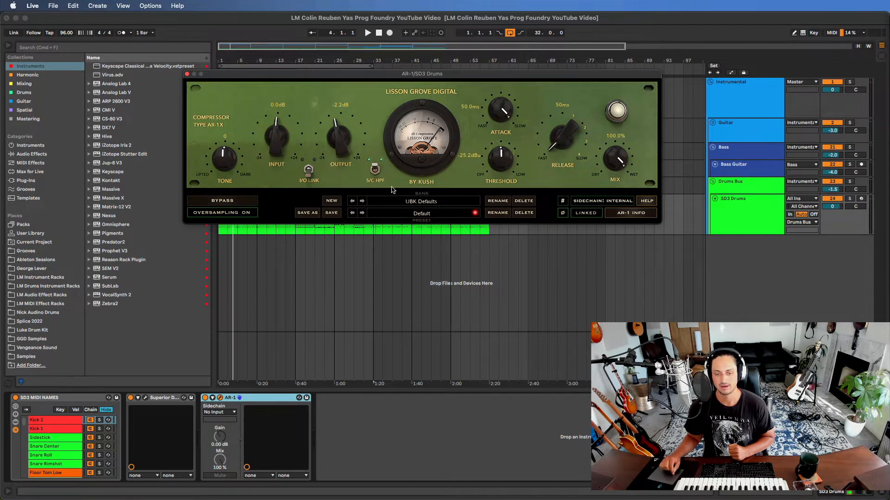
left_click(187, 75)
- Inspect the Bite plugin's settings on the Drums Bus, then close its window
left_click(750, 182)
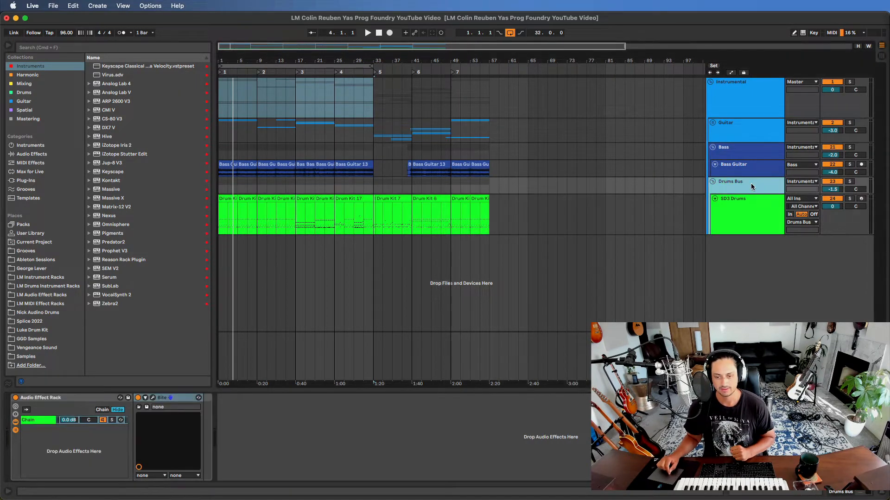
left_click(154, 399)
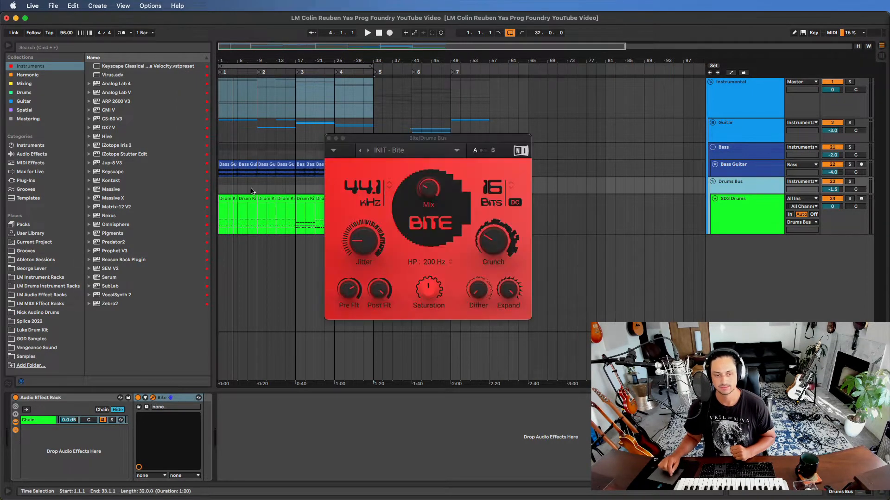
left_click_drag(477, 143, 559, 58)
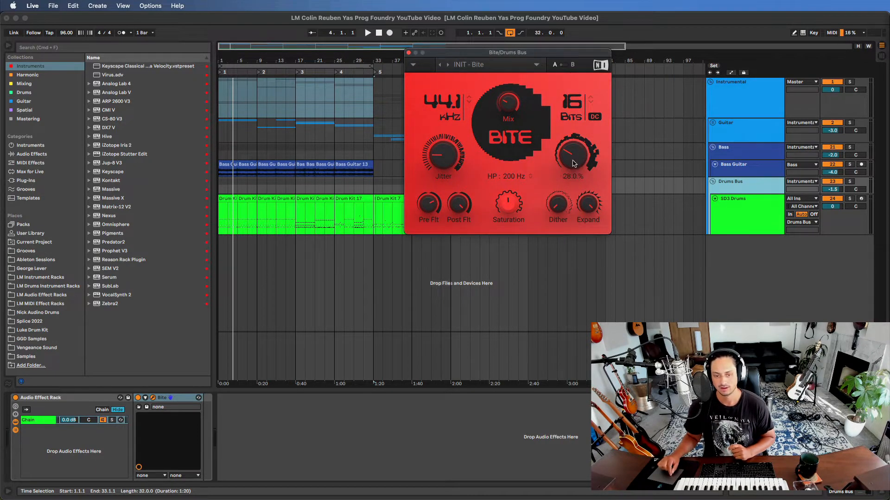
left_click_drag(508, 121, 504, 107)
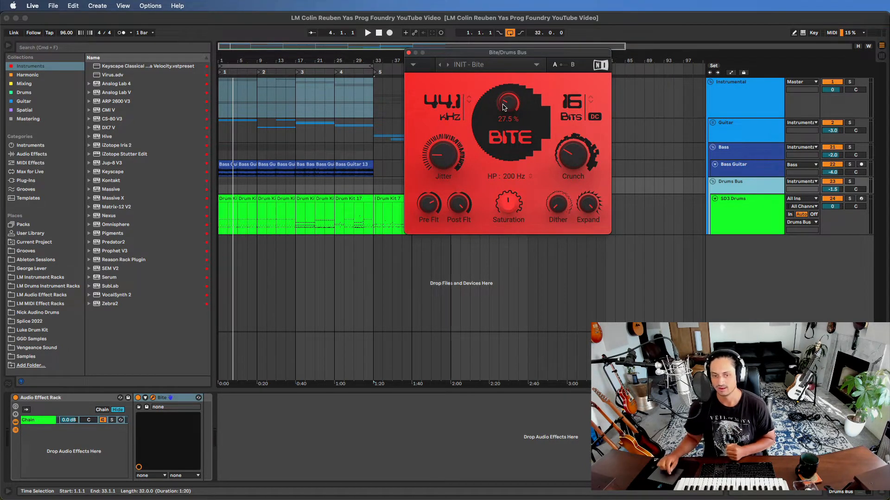
left_click(409, 54)
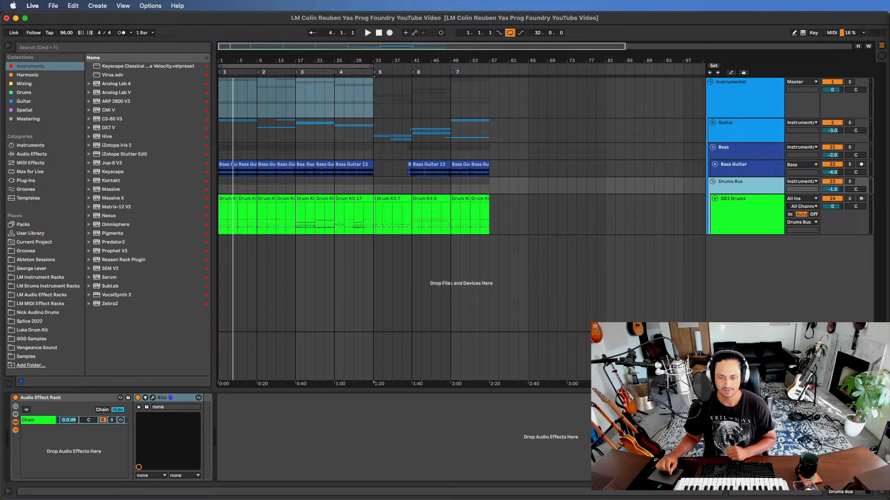
- Look at the SPL IRON and bx_limiter plugins on the Master track
left_click(755, 345)
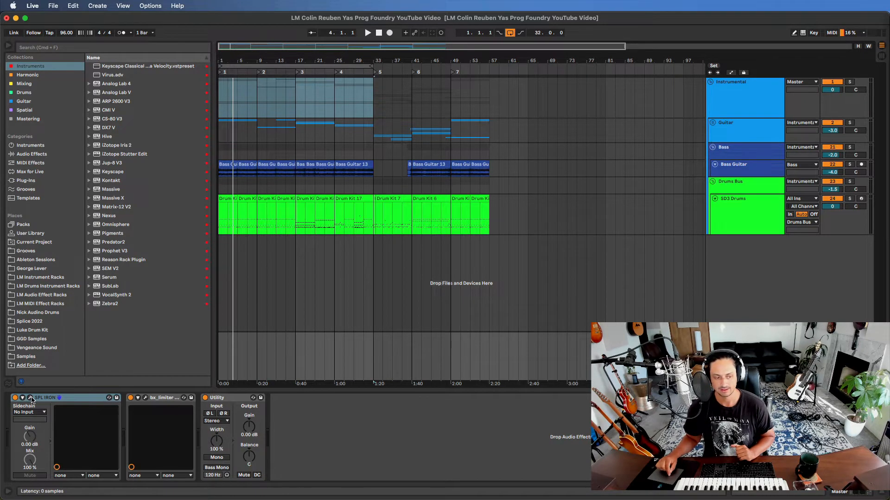
left_click(30, 398)
left_click(30, 398)
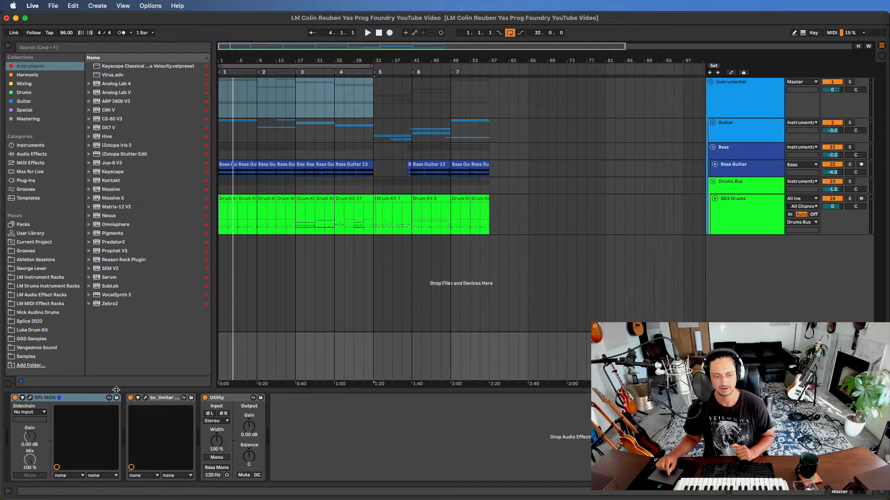
left_click(147, 398)
left_click(147, 398)
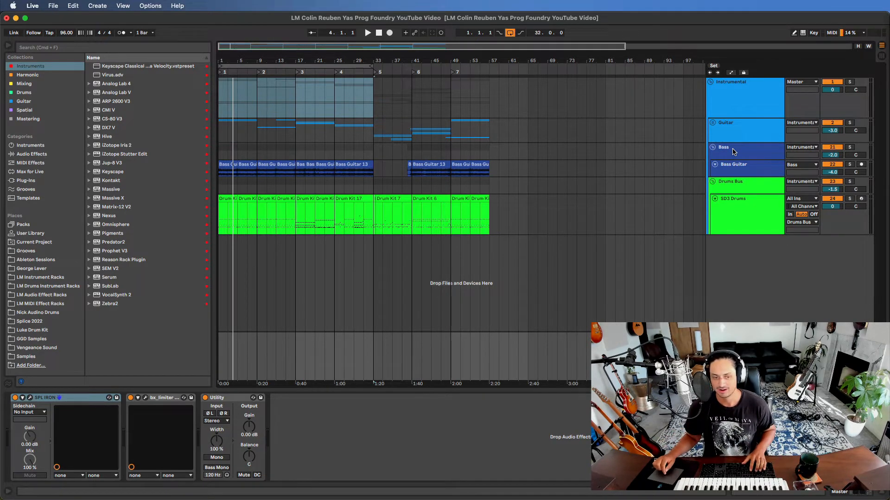
- Open Superior Drummer on the SD3 Drums track, reposition its window and look through the available sound libraries
left_click(755, 104)
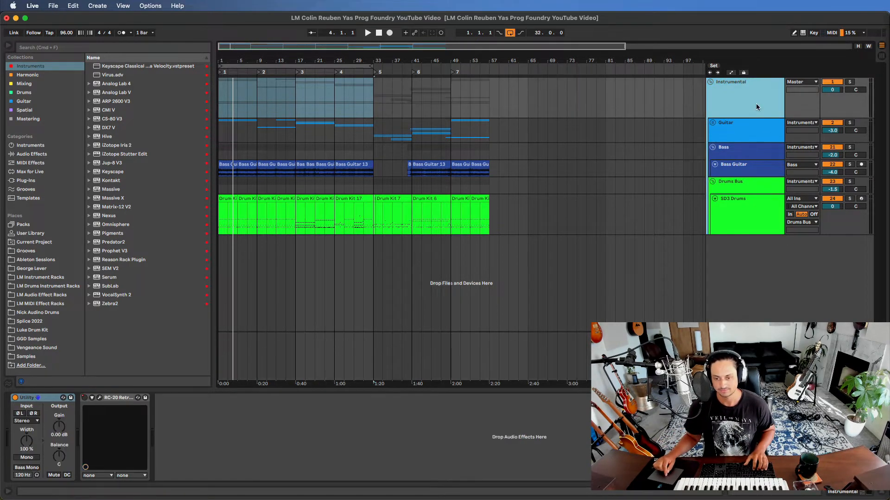
left_click(749, 214)
left_click(146, 398)
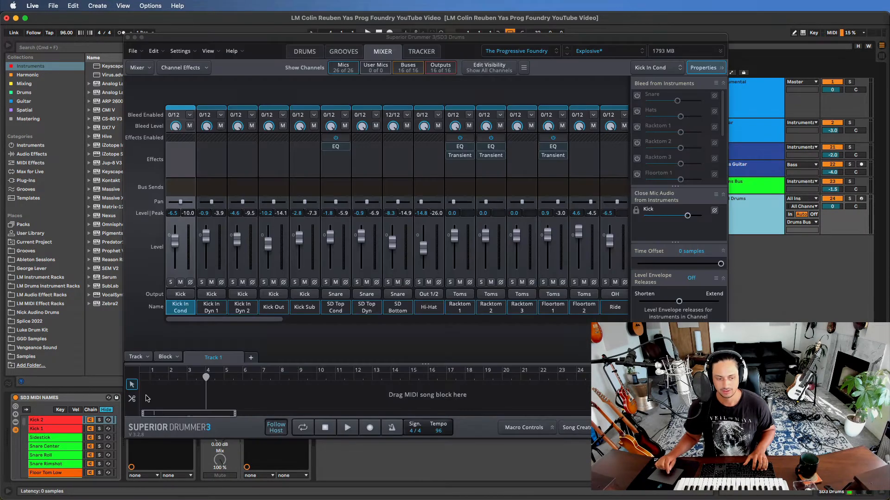
left_click_drag(508, 39, 560, 63)
left_click(594, 75)
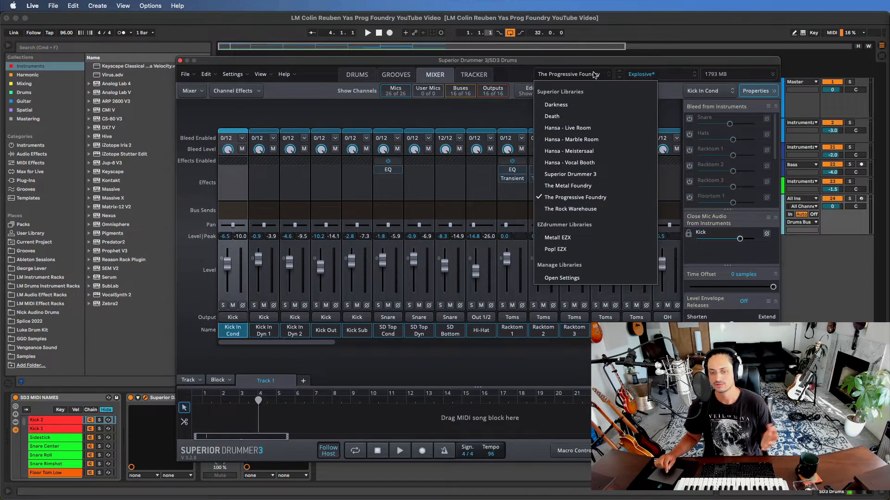
left_click(595, 74)
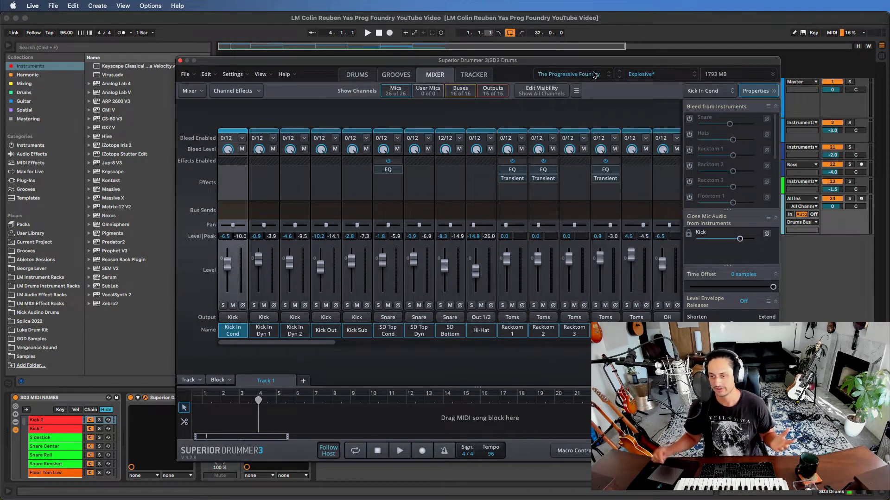
- Look through The Progressive Foundry's factory presets and drum kit options
left_click(653, 75)
mouse_move(662, 116)
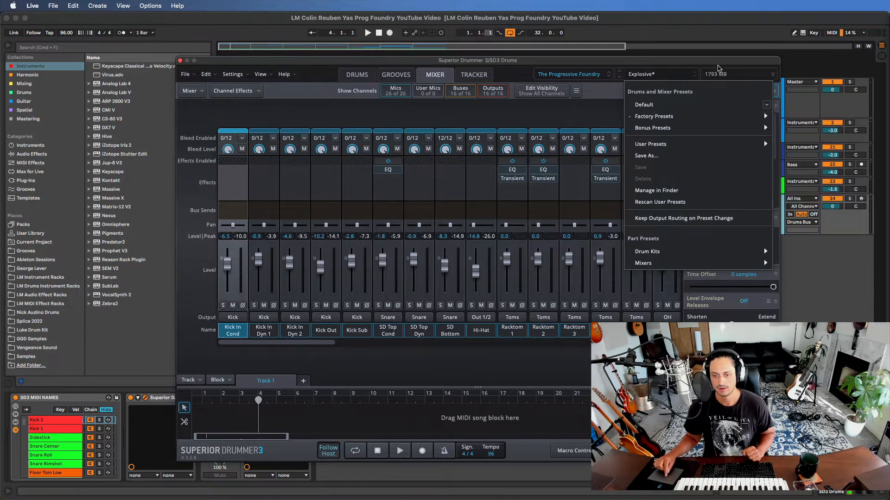
left_click(688, 77)
left_click(675, 77)
mouse_move(684, 253)
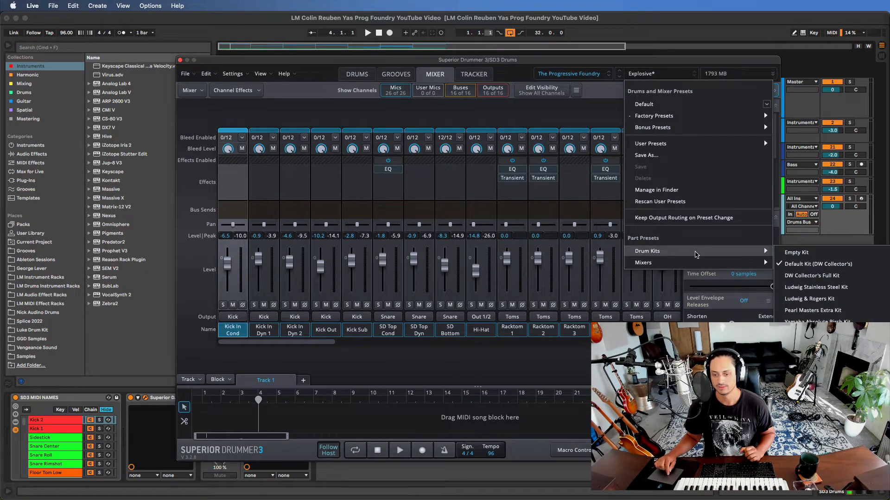
left_click(686, 72)
left_click(674, 78)
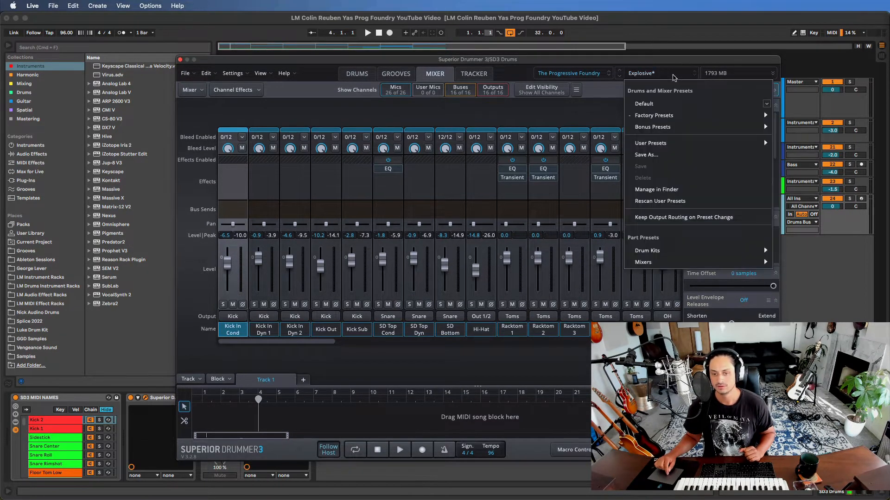
mouse_move(675, 112)
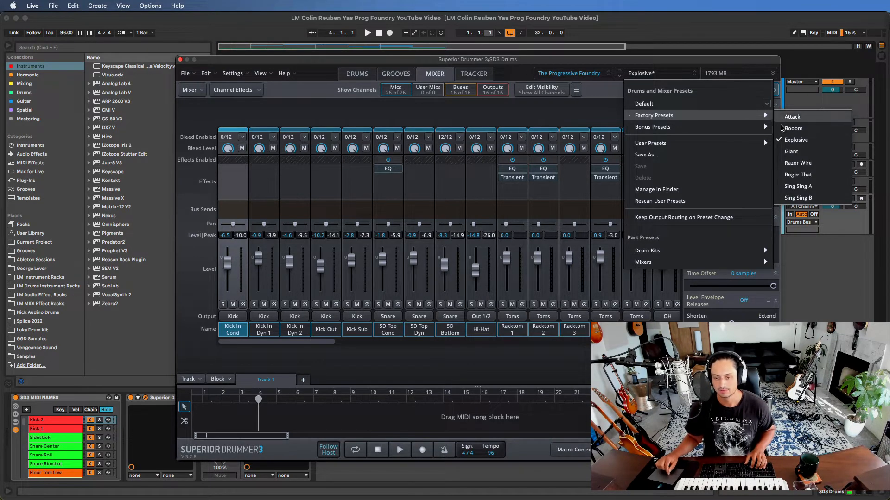
- Choose Default Kit (DW Collector's) as the drum kit
left_click(666, 73)
left_click(666, 72)
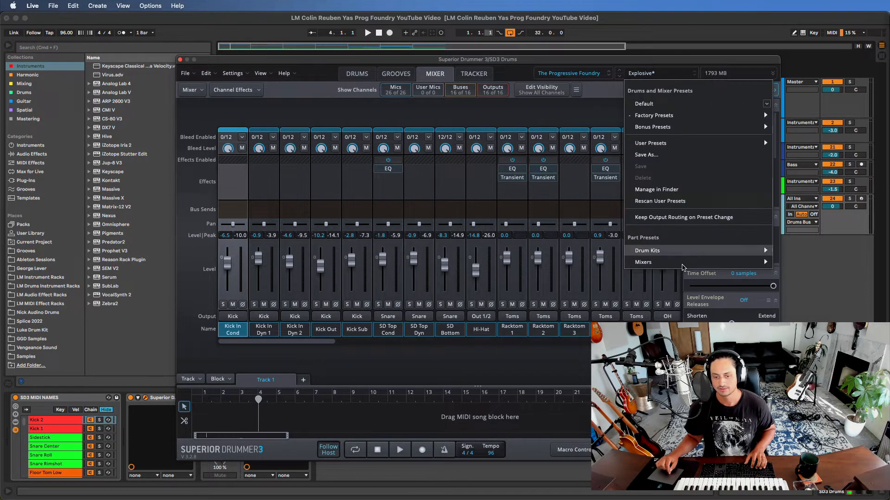
mouse_move(681, 250)
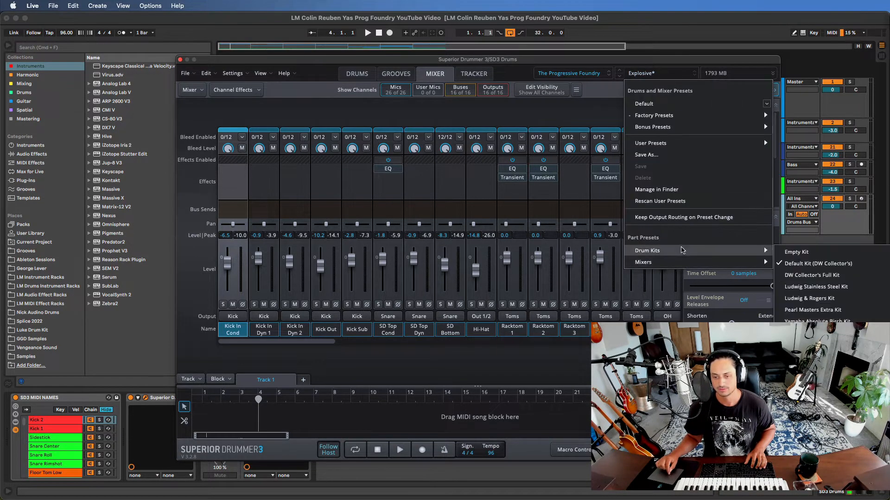
left_click(840, 264)
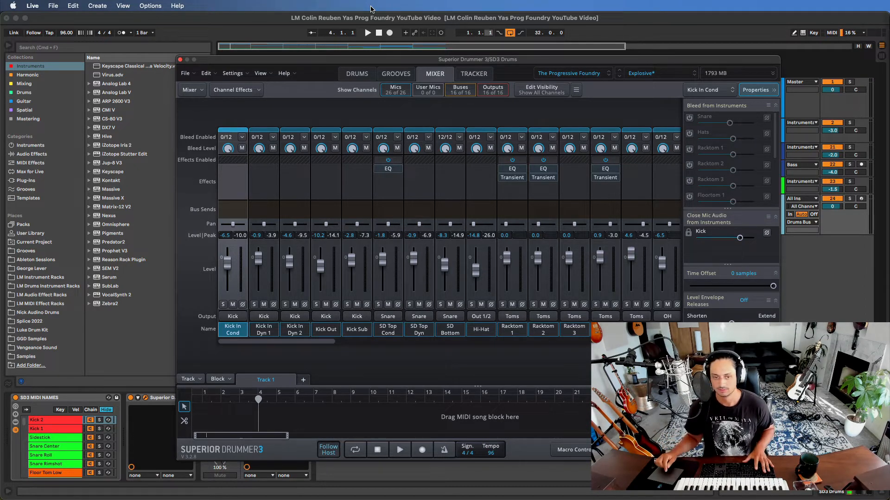
- Play the song from the start, closing and reopening the Superior Drummer window on the SD3 Drums track
key("space")
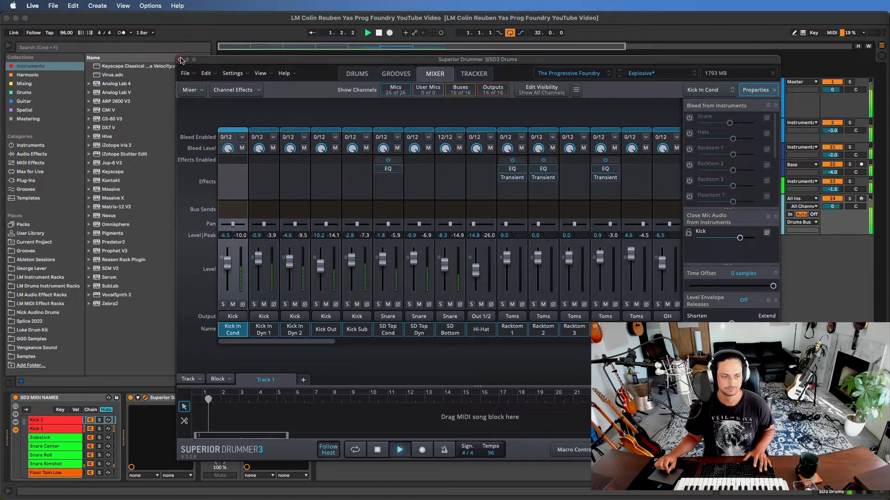
left_click(180, 60)
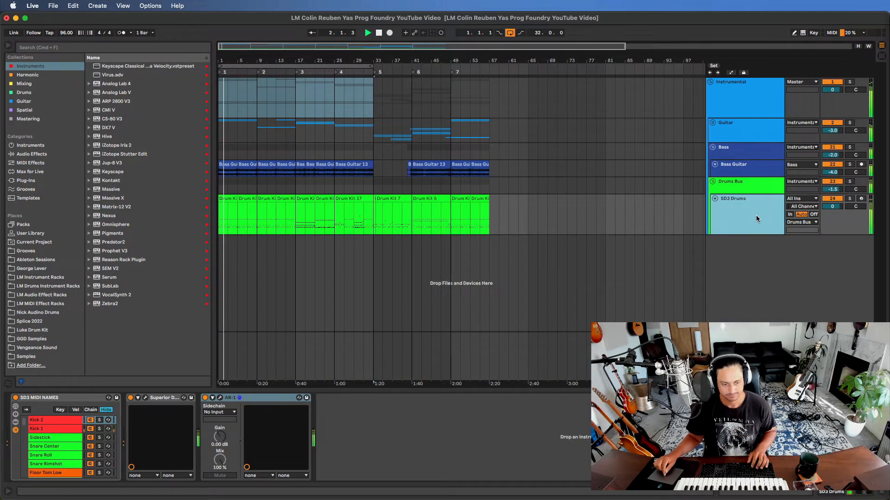
left_click(145, 399)
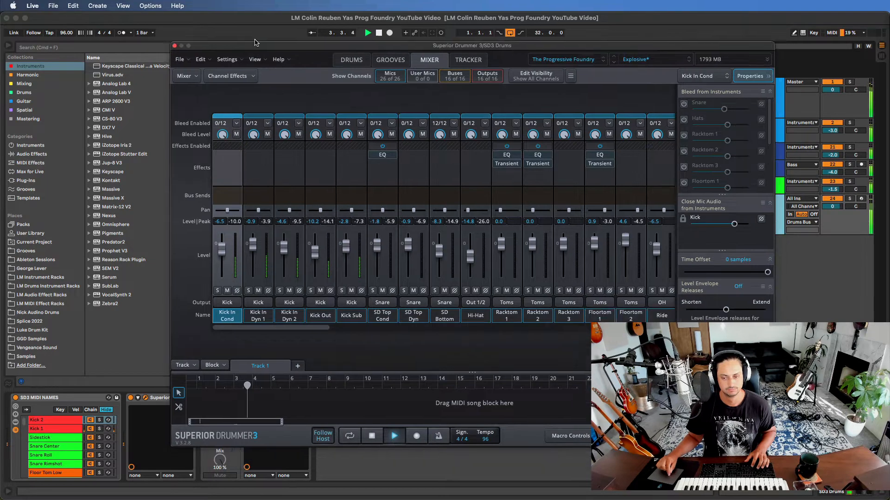
- Reposition the Superior Drummer window over the arrangement and hide Live's browser while the song plays
left_click_drag(254, 42, 248, 30)
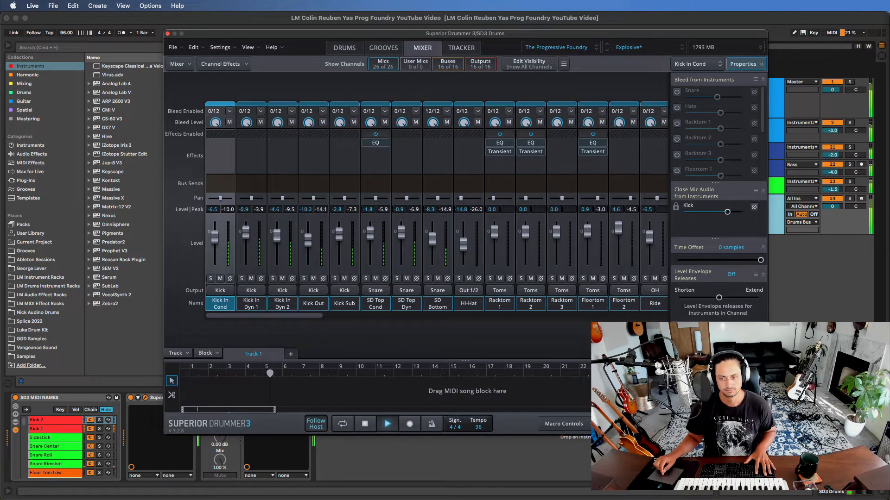
left_click(832, 369)
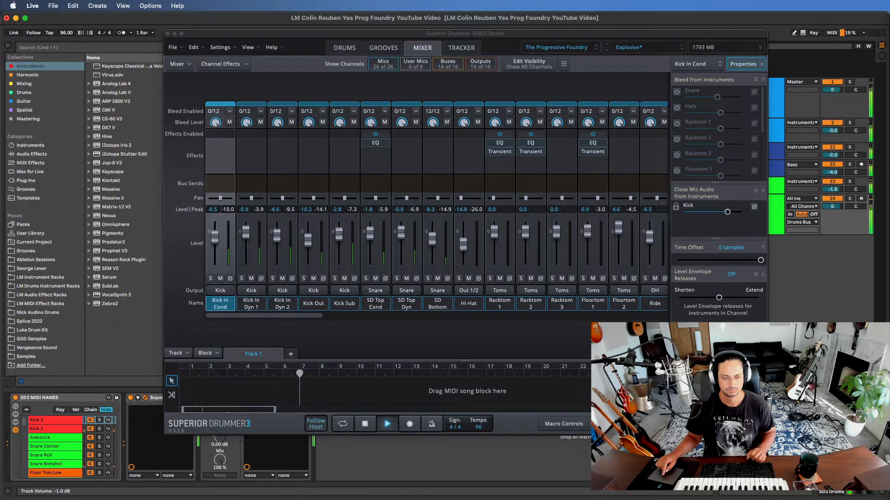
left_click_drag(535, 35, 439, 38)
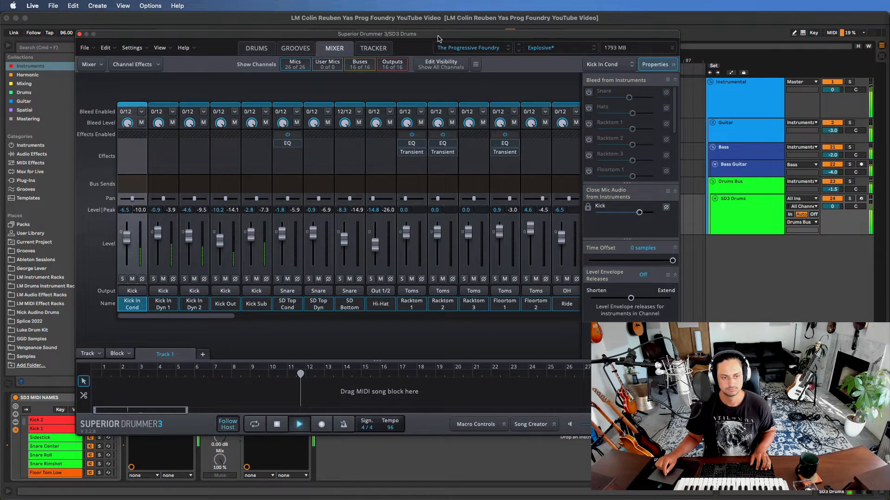
left_click_drag(437, 37, 438, 36)
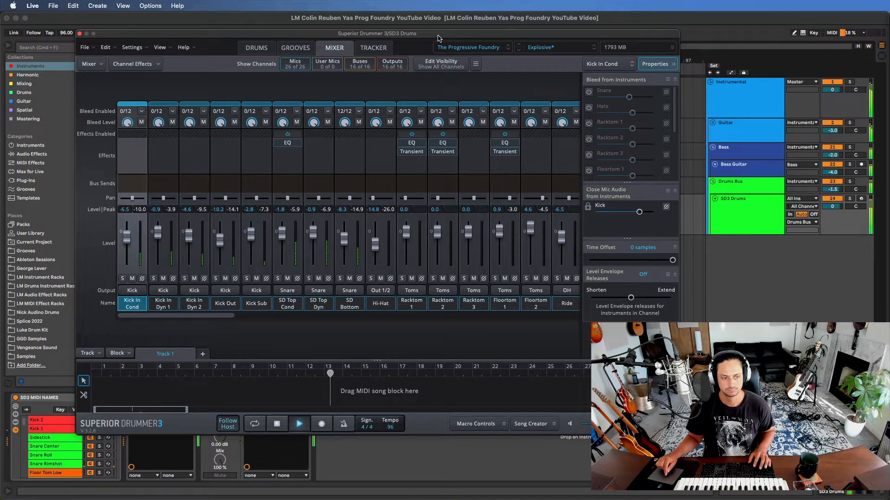
left_click_drag(274, 37, 464, 66)
left_click(9, 46)
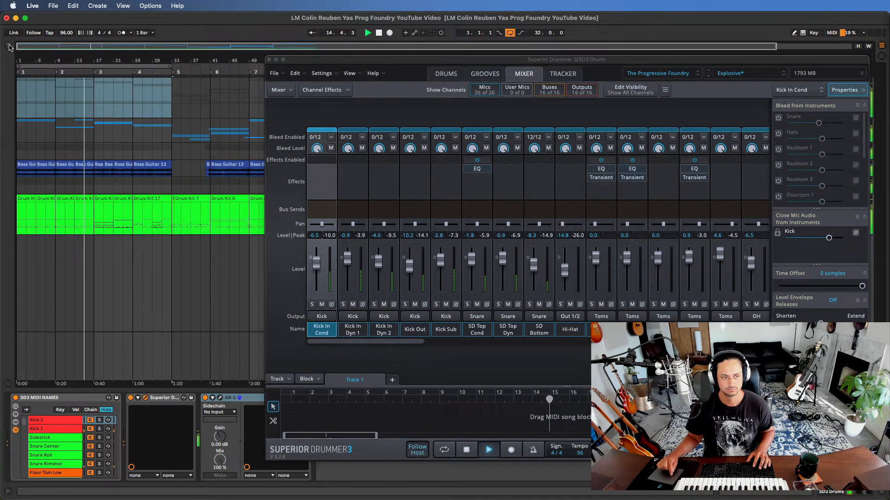
left_click_drag(377, 63, 318, 61)
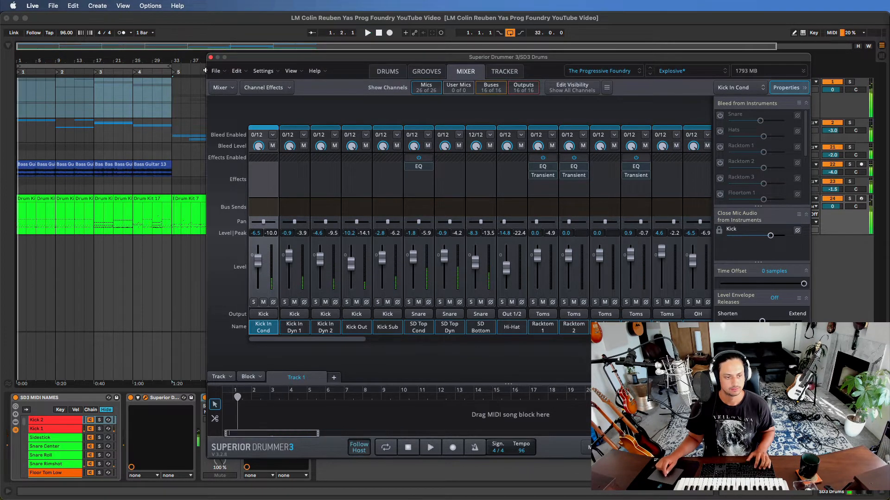
- Close the Superior Drummer window, set the arrangement loop to 12 bars starting at bar 25, and place the insert mark at bar 25
left_click(211, 57)
left_click_drag(18, 66, 135, 79)
left_click(148, 65)
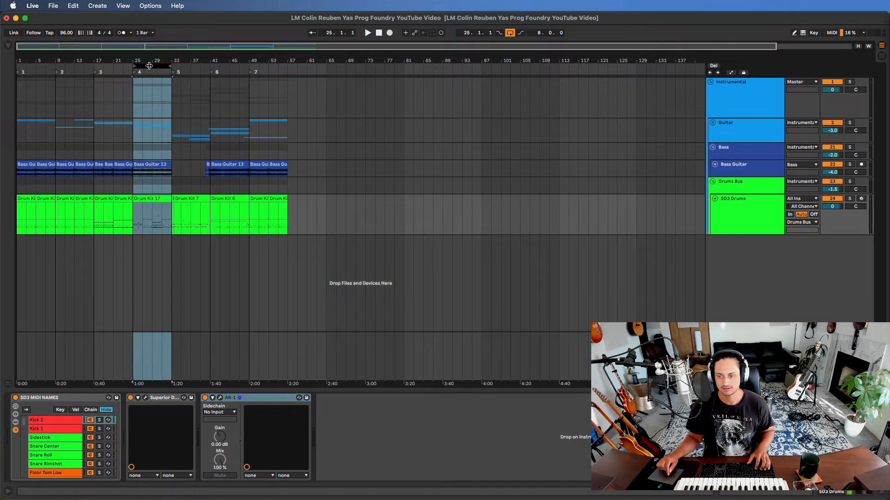
left_click_drag(170, 66, 187, 66)
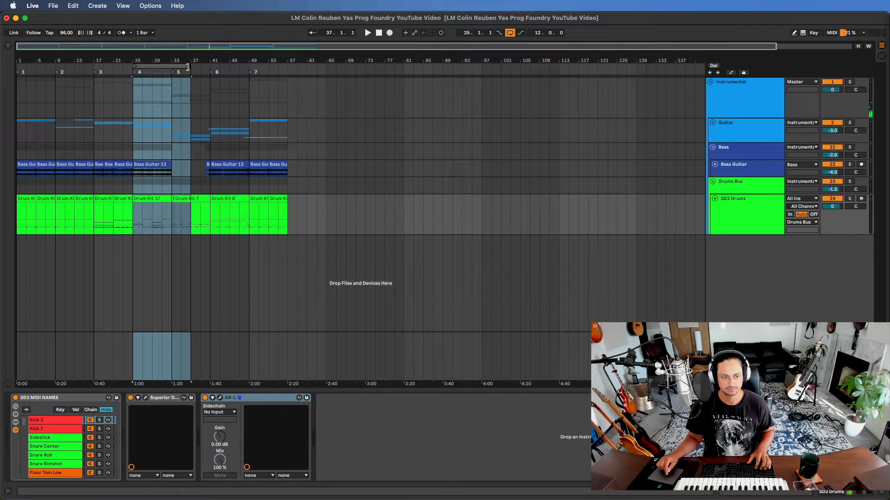
left_click(131, 98)
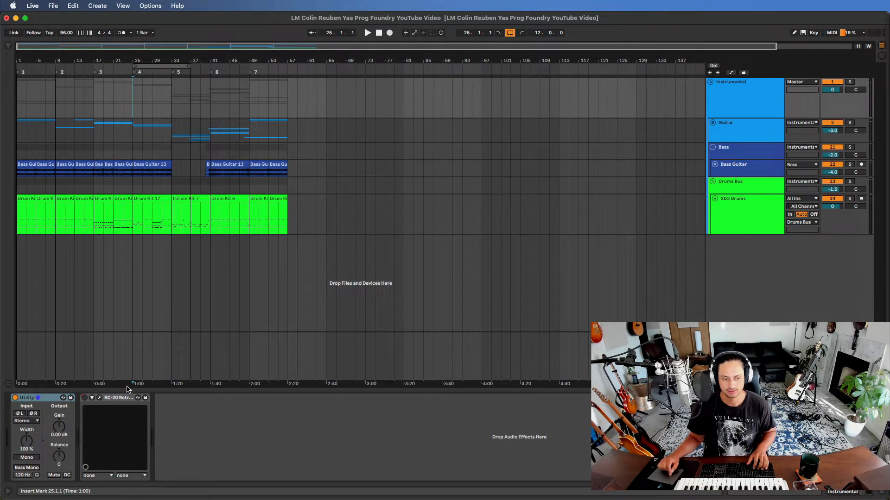
- Reopen Superior Drummer on the SD3 Drums track and load the DW Collector's Full Kit
left_click(740, 227)
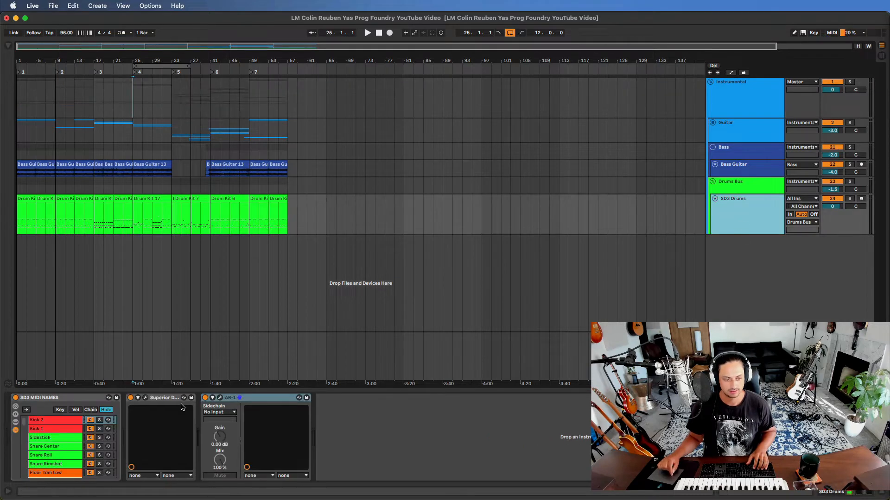
left_click(146, 398)
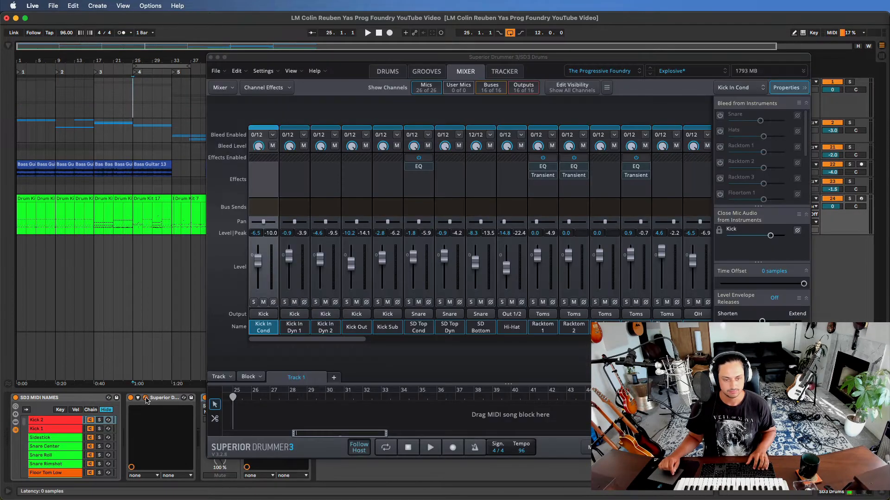
left_click(691, 72)
mouse_move(703, 249)
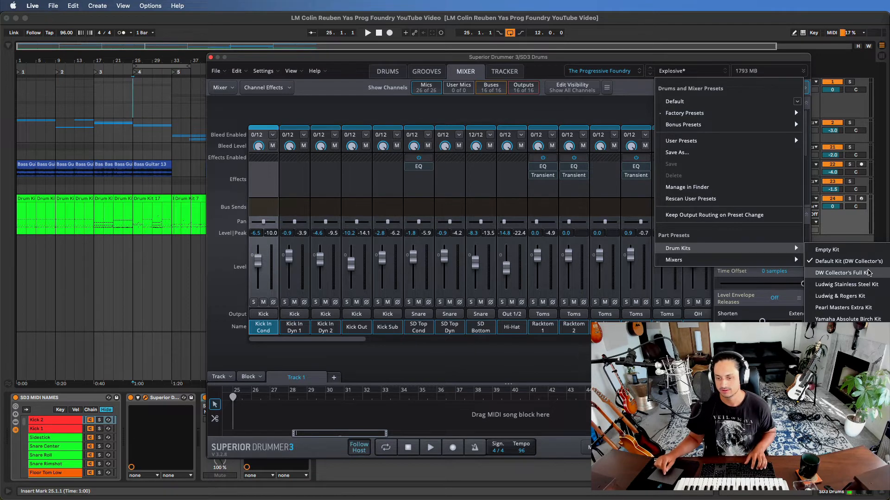
left_click(871, 277)
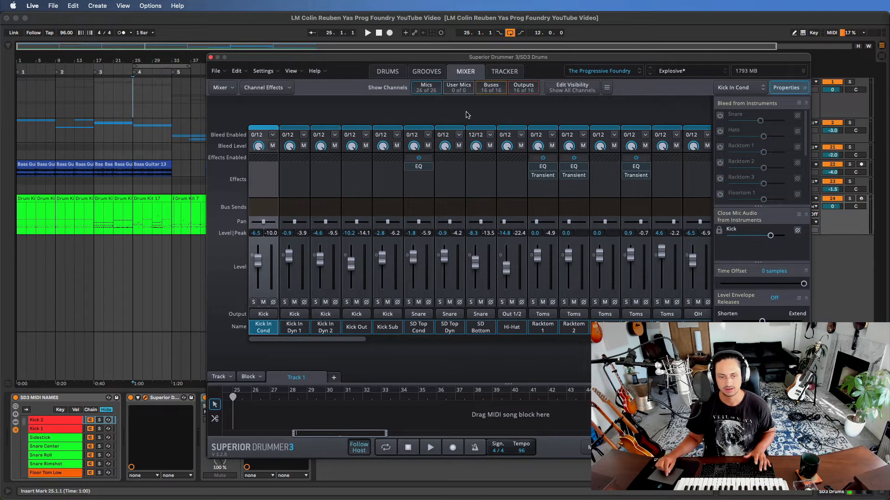
- Play the loop from bar 25 to audition the DW Collector's Full Kit with the drums view showing
key("space")
left_click(379, 73)
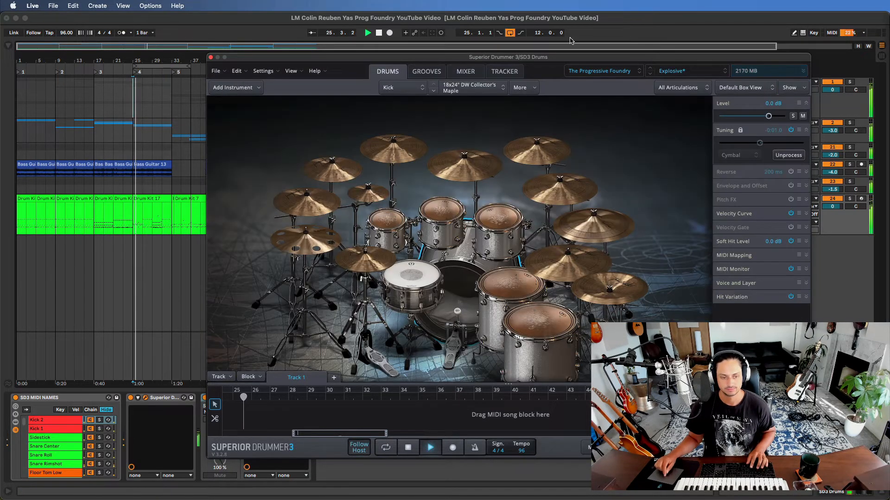
left_click(699, 71)
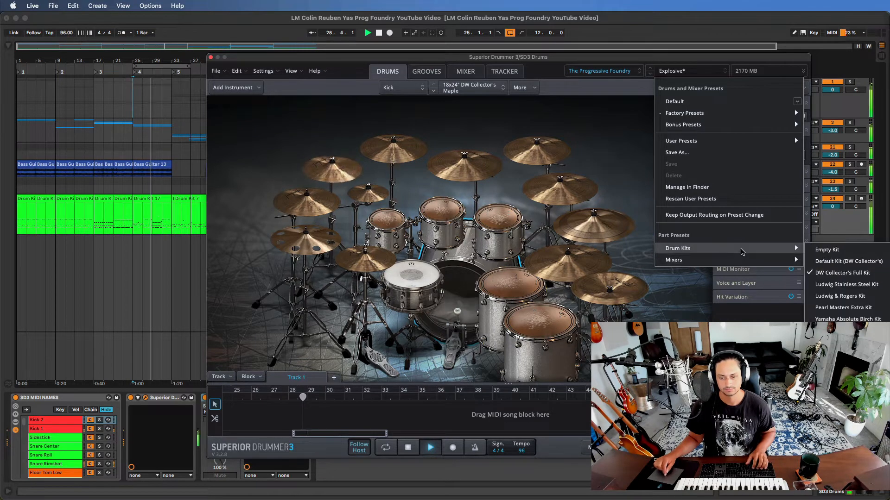
left_click(685, 59)
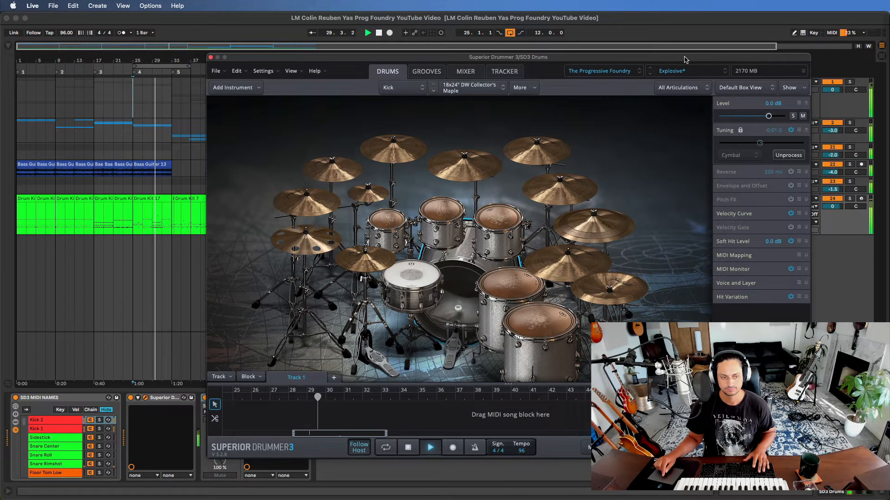
- Load the Ludwig Stainless Steel Kit and audition it by playing the loop from bar 25
left_click(686, 70)
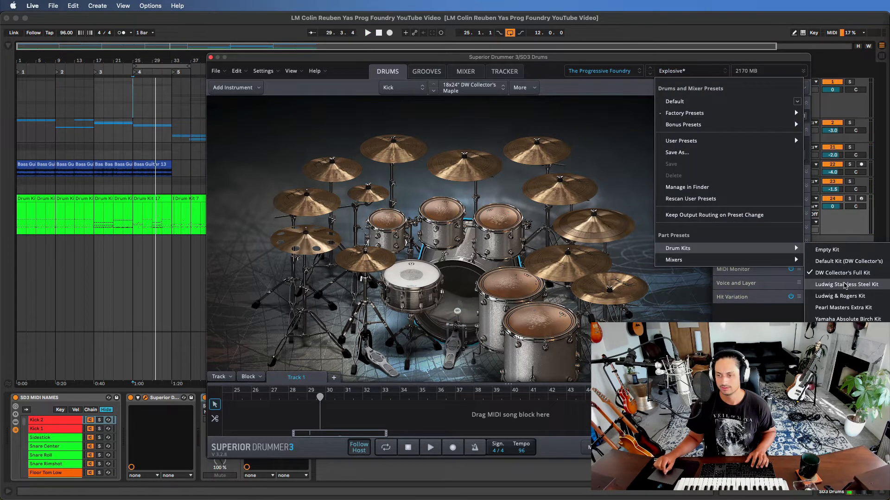
left_click(844, 285)
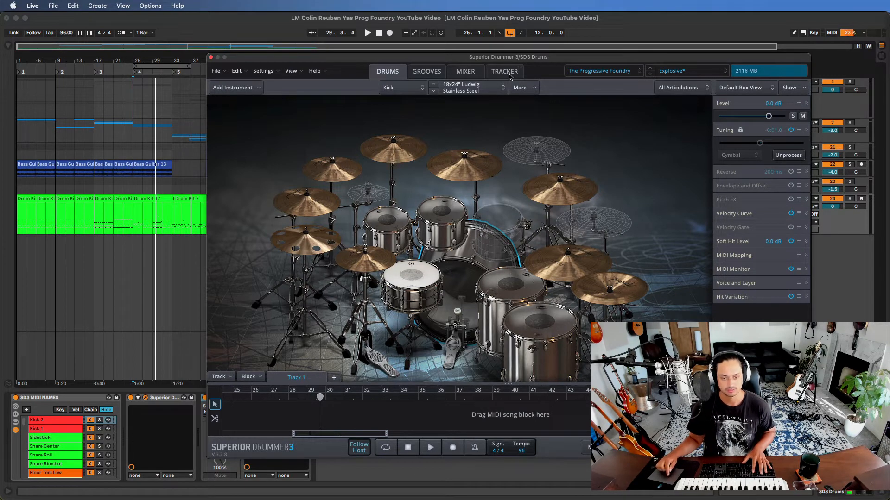
left_click(688, 69)
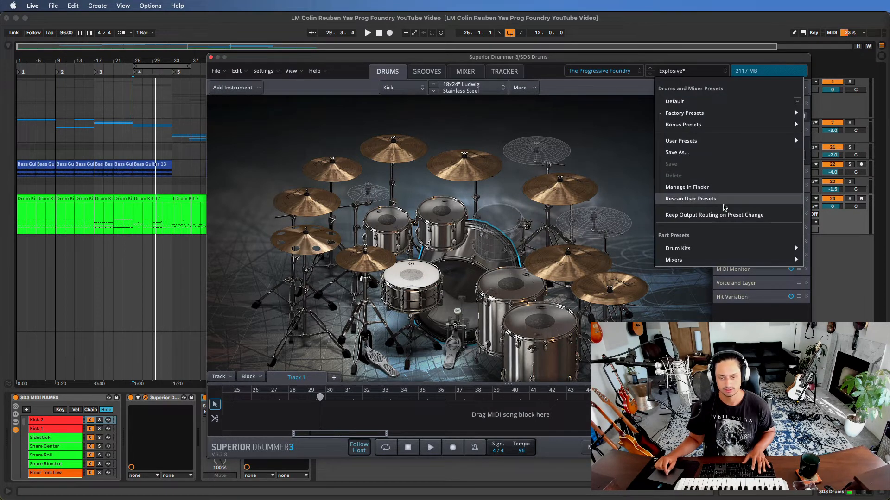
mouse_move(713, 248)
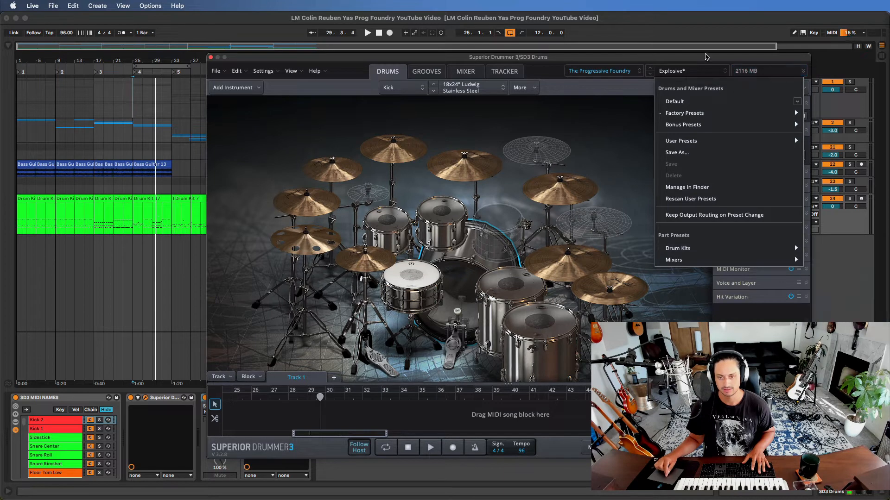
left_click(712, 59)
key("space")
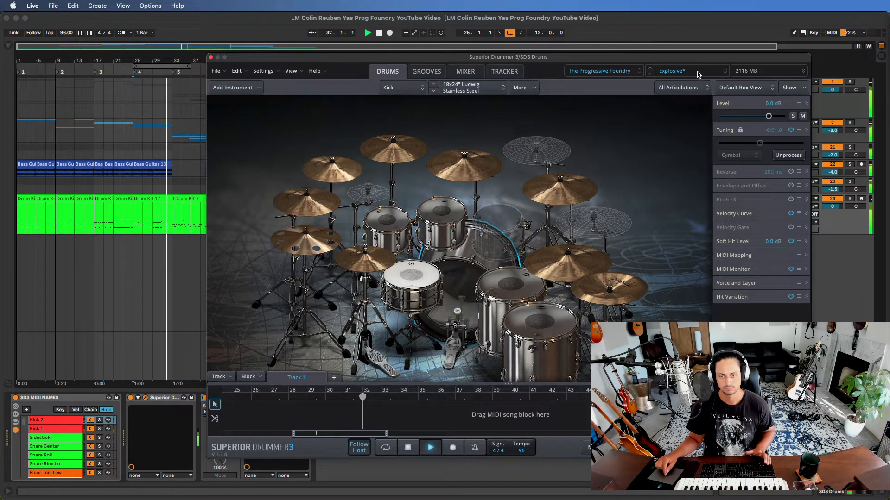
- Switch the drum kit to the Ludwig & Rogers Kit and play the looped section to hear it
left_click(693, 71)
mouse_move(700, 252)
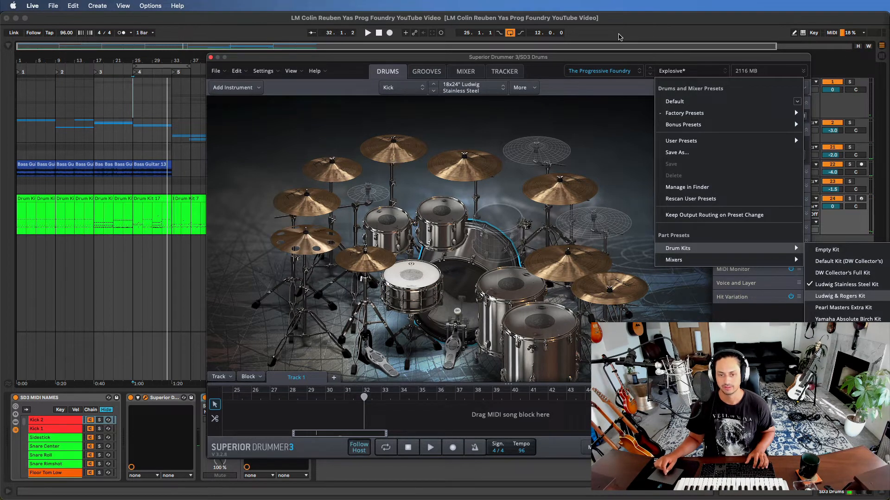
left_click(840, 296)
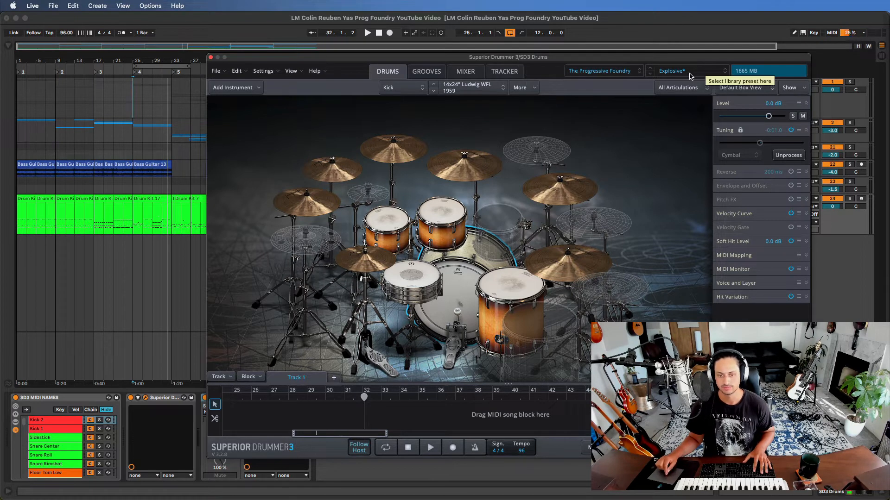
key("space")
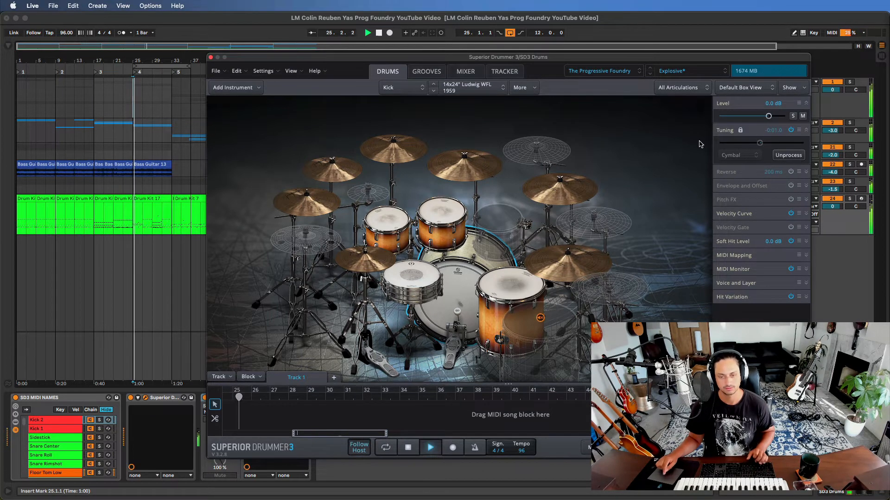
left_click(691, 70)
mouse_move(686, 248)
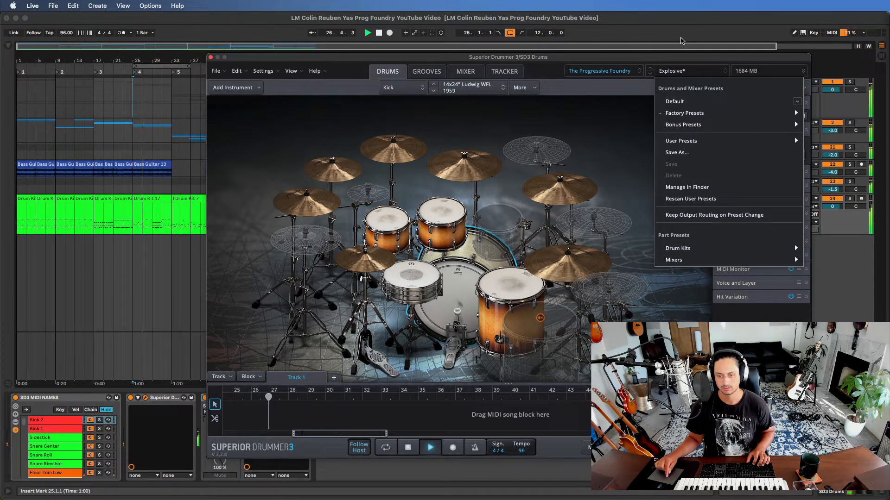
left_click(702, 60)
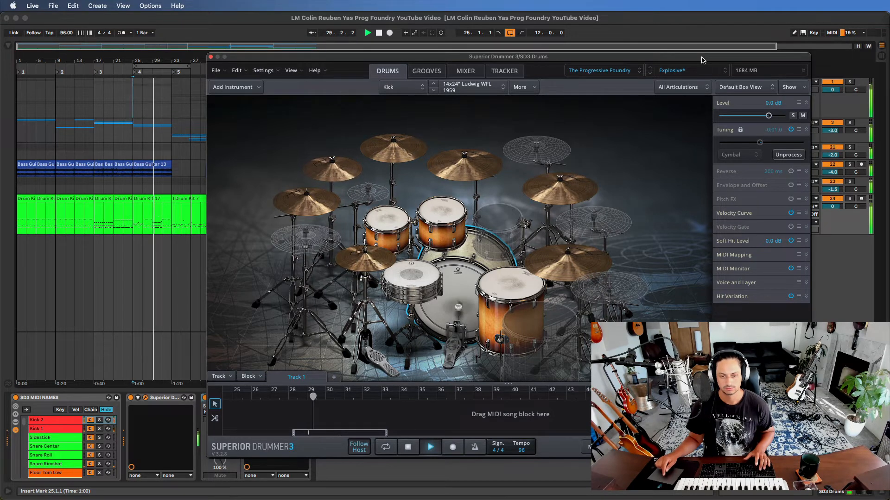
- Change to the Pearl Masters Extra Kit, play the loop from bar 25 and stop playback
left_click(704, 72)
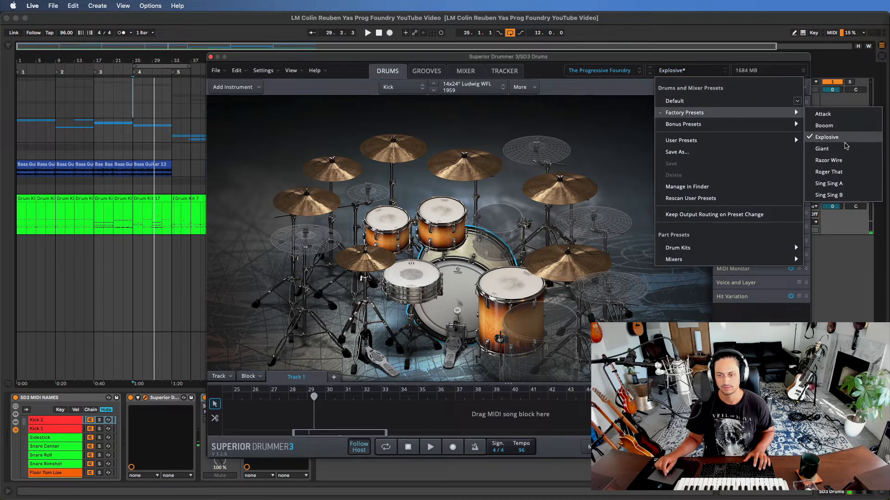
mouse_move(707, 248)
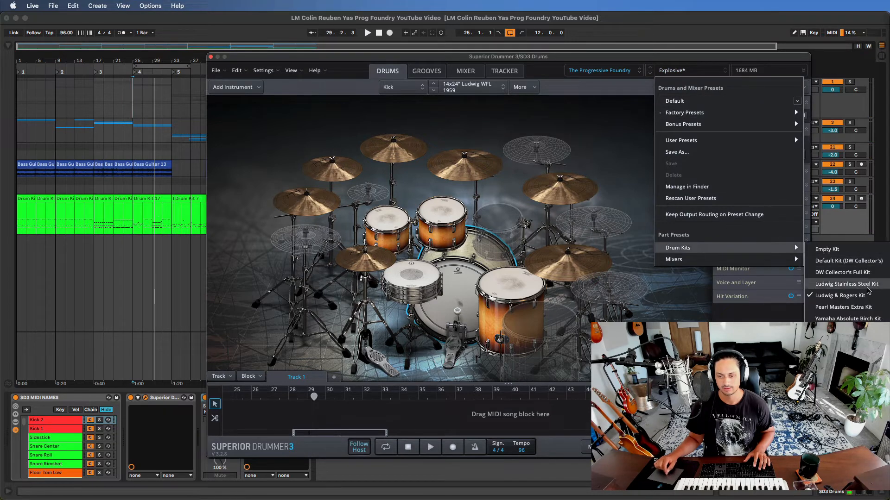
left_click(857, 311)
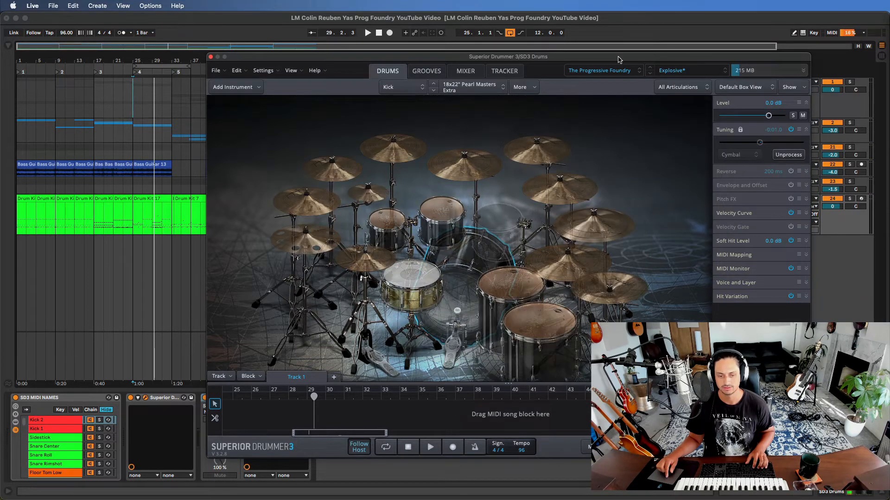
key("space")
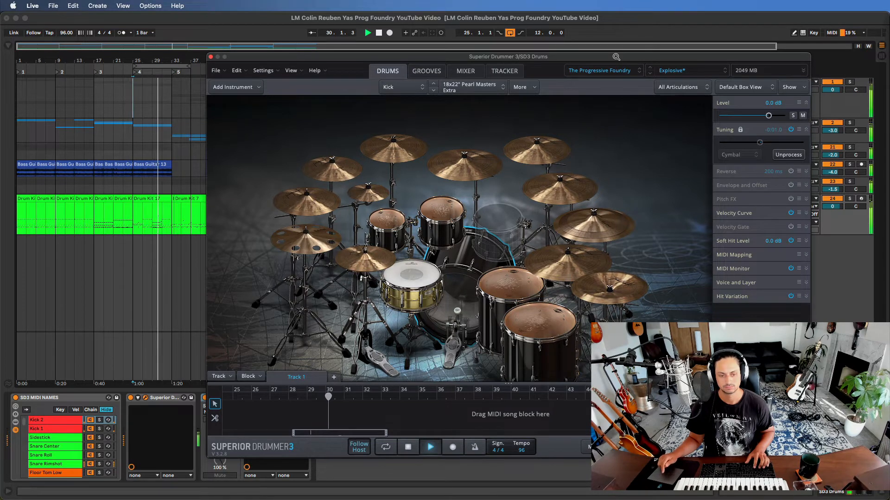
key("space")
- Load the Yamaha Absolute Birch Kit, then start and stop playback of the loop from bar 25
left_click(709, 72)
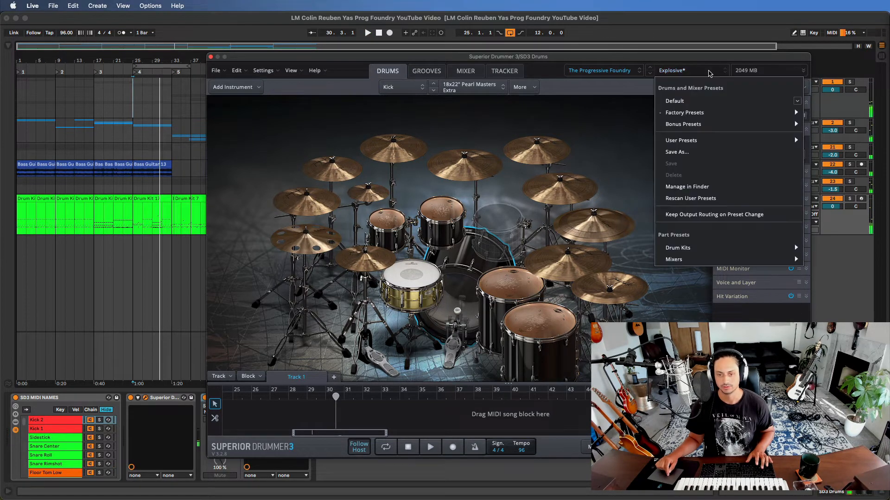
mouse_move(707, 119)
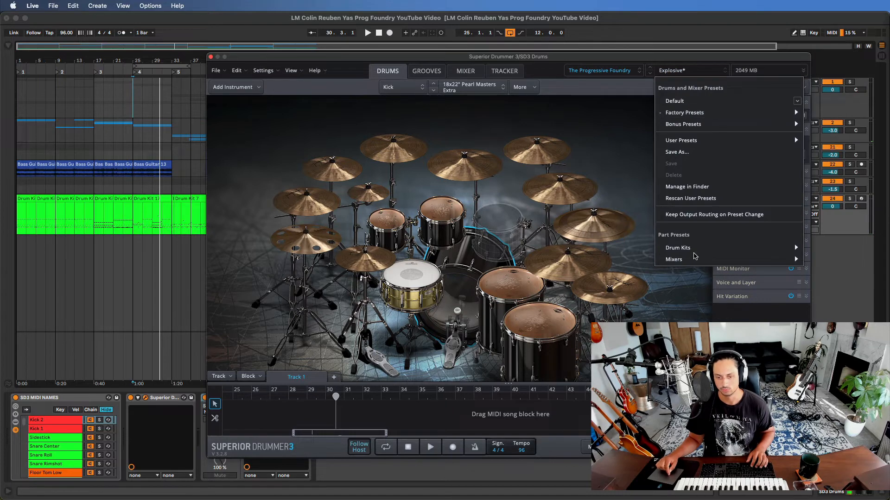
mouse_move(699, 253)
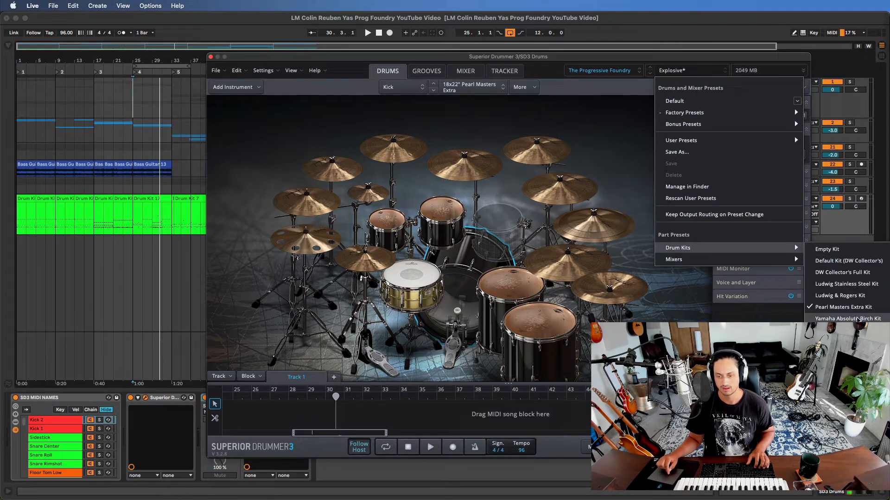
left_click(858, 319)
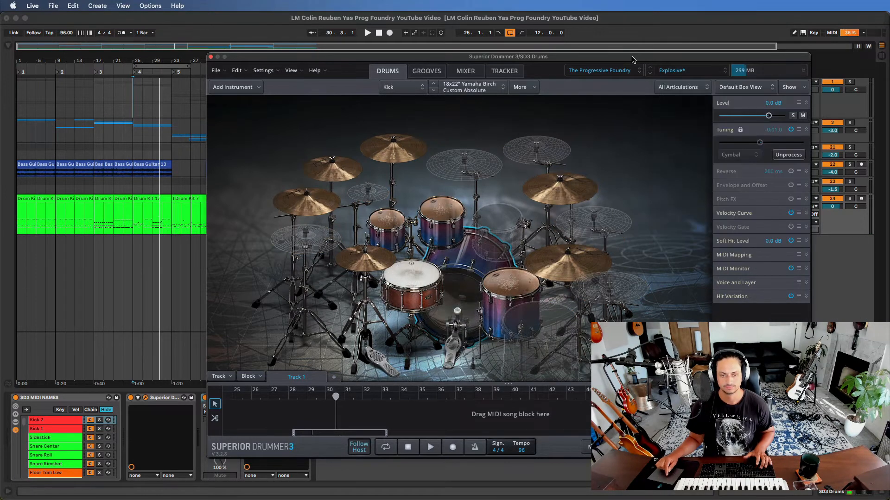
key("space")
key("space")
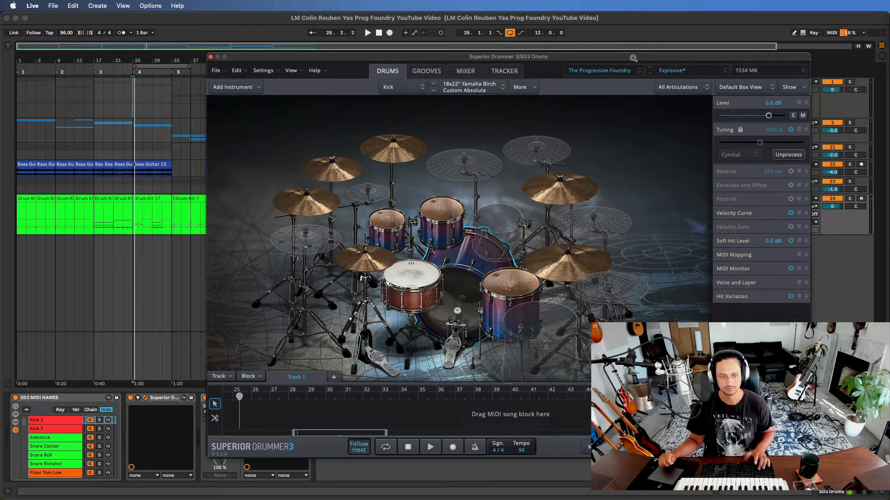
- Play the looped section with the Yamaha Absolute Birch Kit, solo the Drums Bus while listening, and stop playback
key("space")
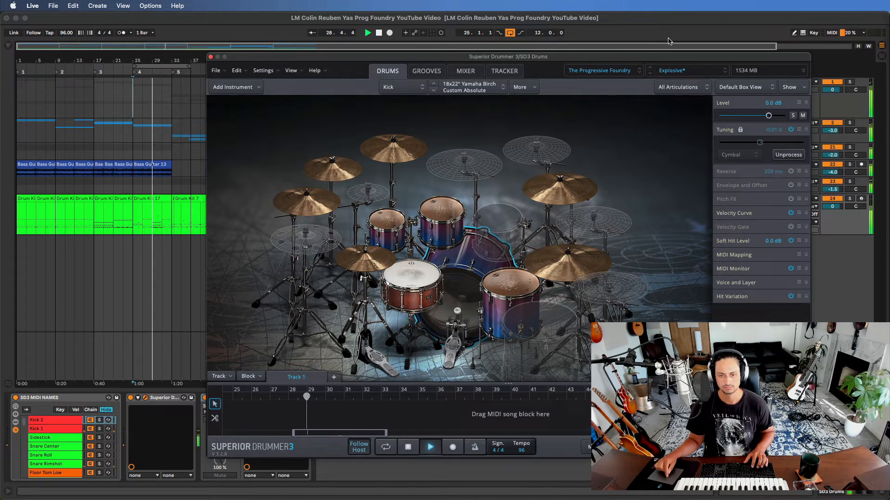
left_click_drag(672, 58, 570, 57)
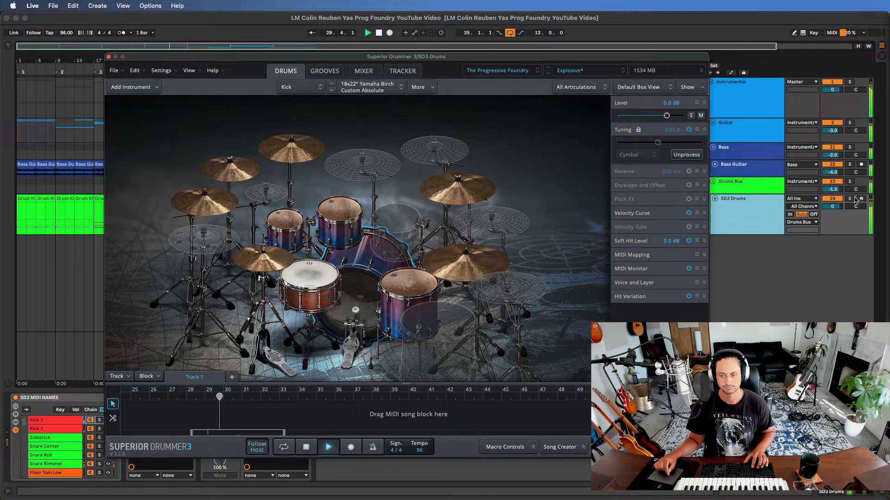
left_click(850, 182)
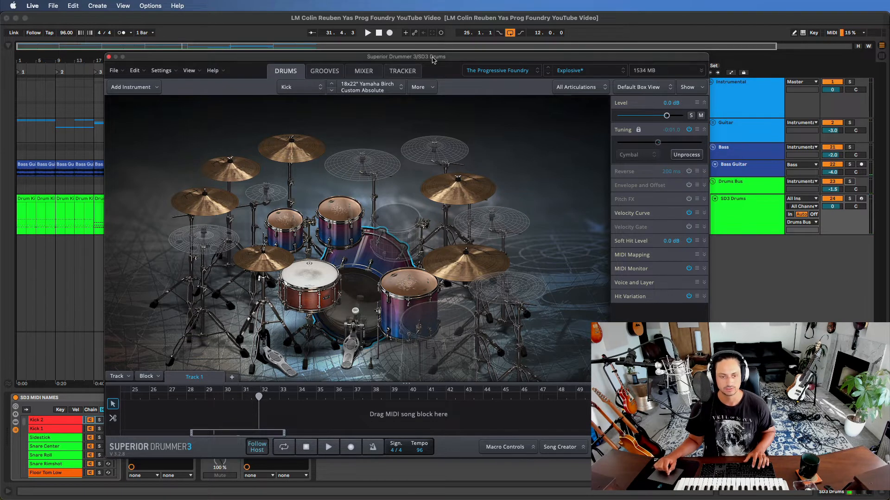
left_click_drag(433, 57, 495, 46)
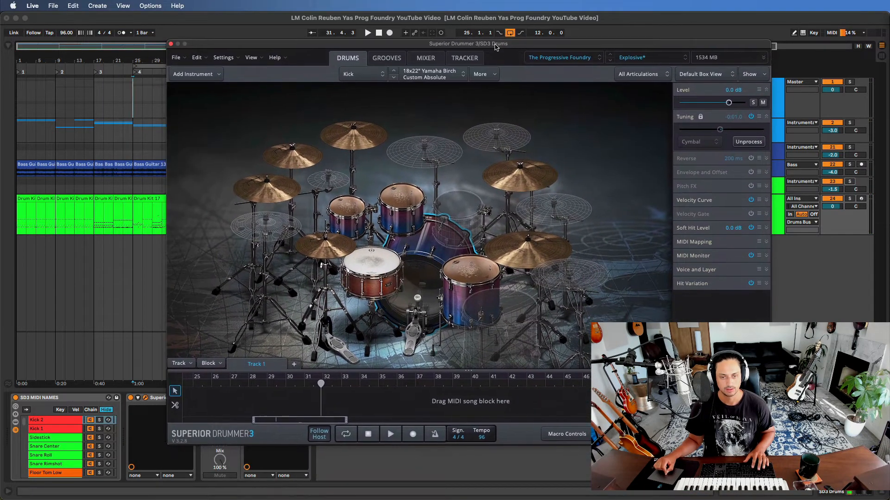
- Load the Attack factory preset of The Progressive Foundry library
left_click(656, 60)
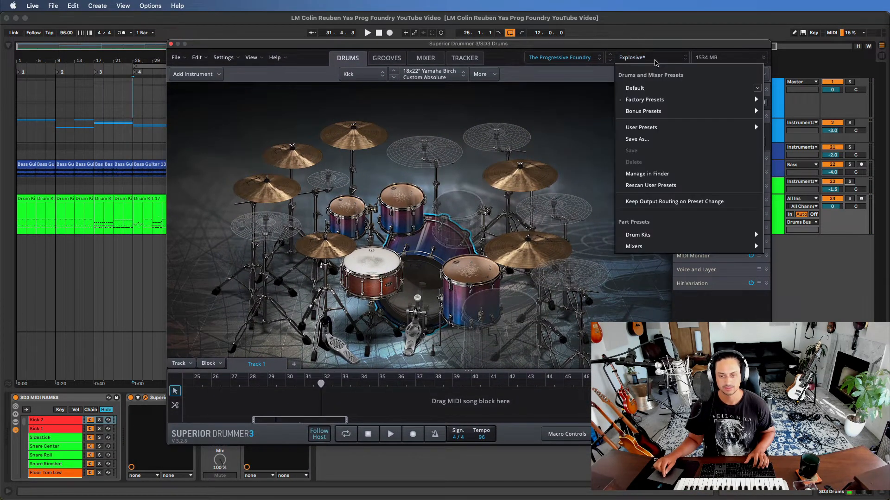
mouse_move(657, 101)
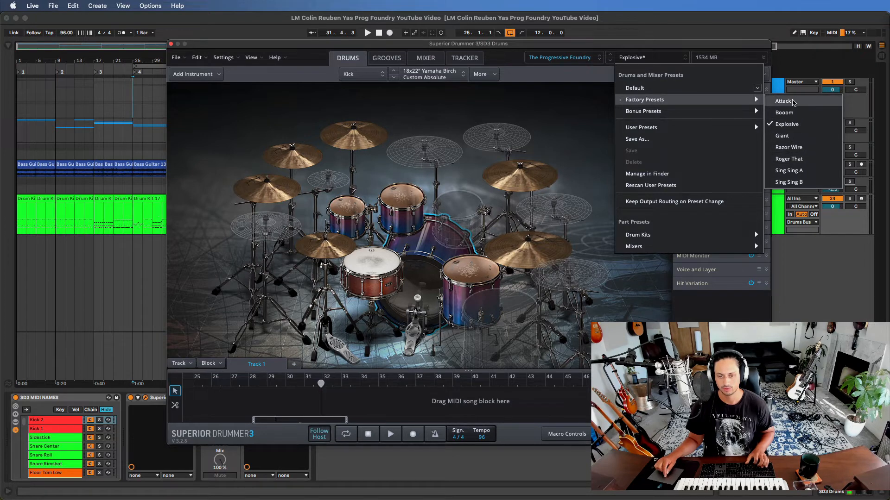
left_click(791, 101)
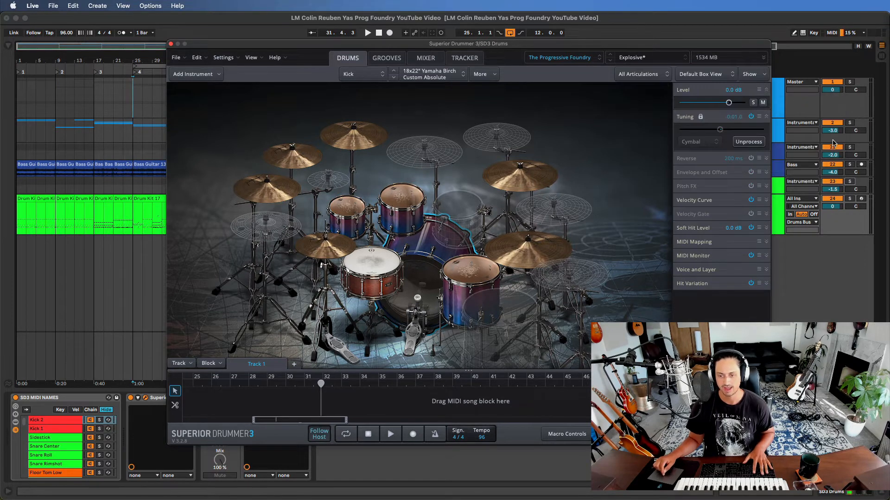
- Show the mixer's bus channels with the mic channels hidden and audition the Attack preset over the loop
left_click(425, 58)
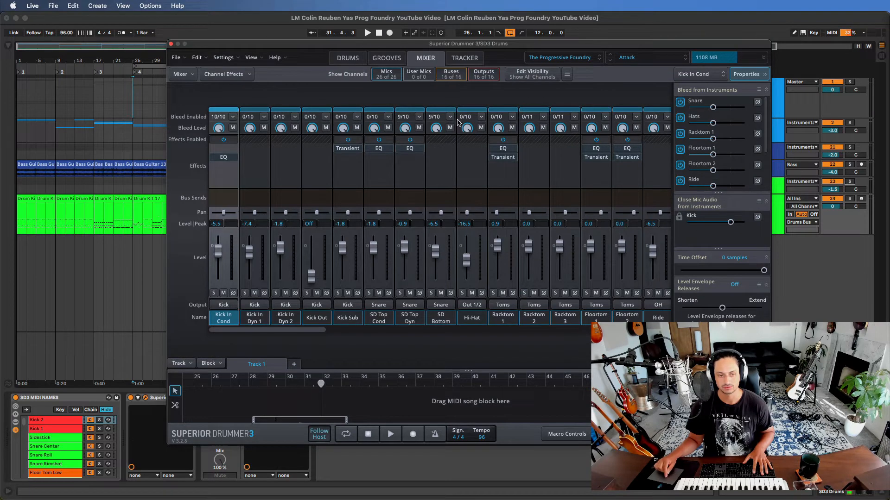
left_click(376, 76)
key("space")
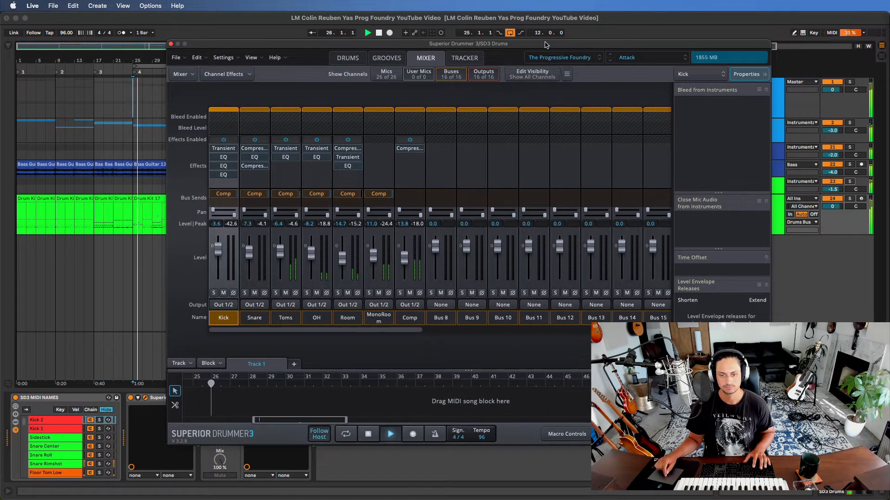
mouse_move(548, 45)
left_mouse_down()
mouse_move(583, 59)
mouse_move(532, 52)
left_mouse_up()
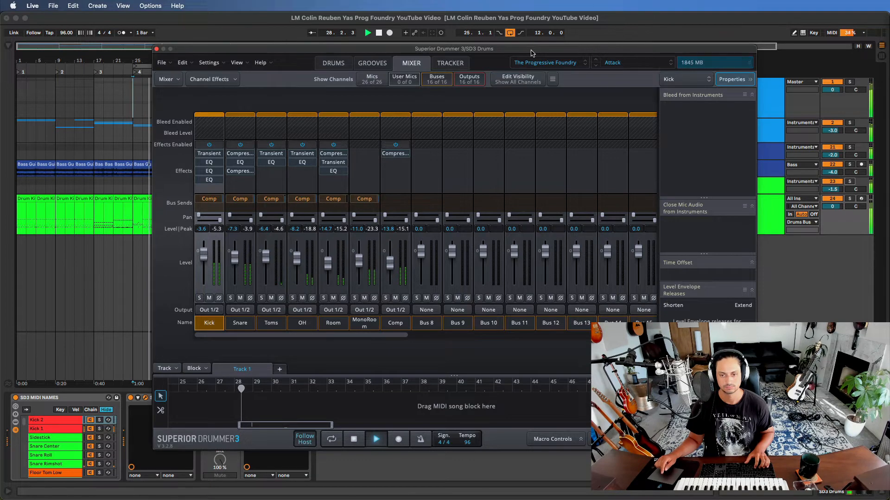
key("space")
- Load the Razor Wire factory preset and play the looped section to audition it
left_click(633, 63)
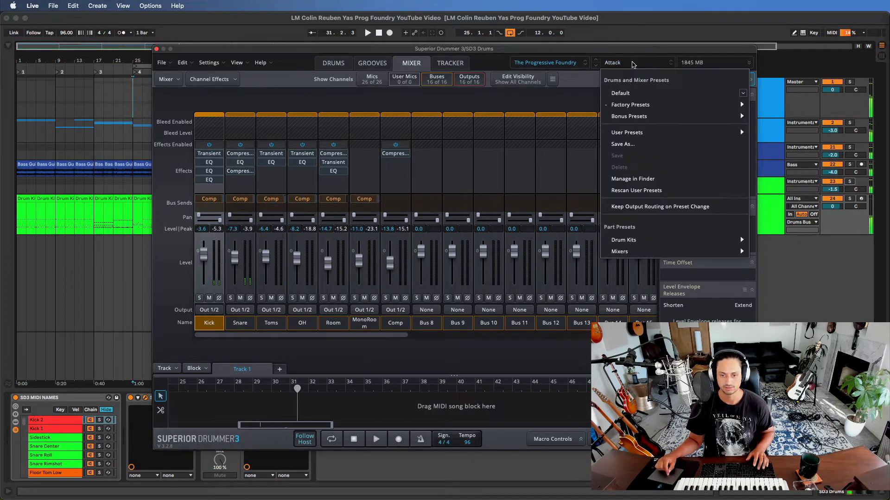
mouse_move(660, 106)
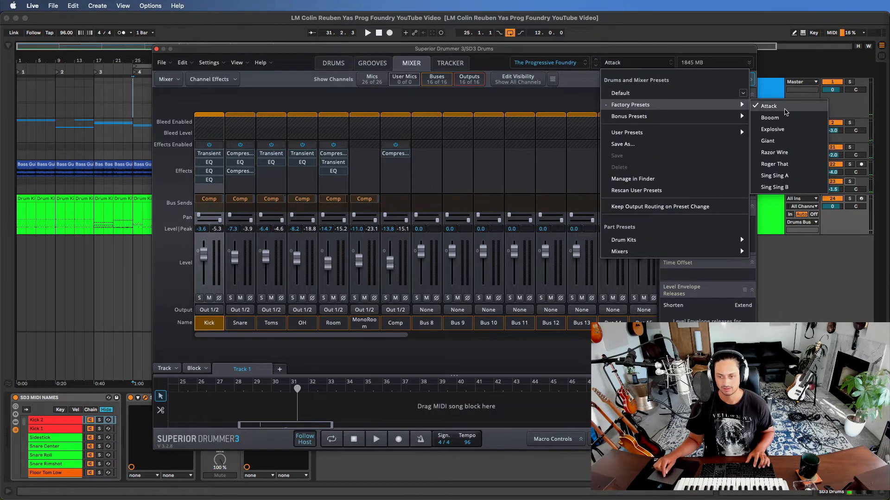
left_click(796, 155)
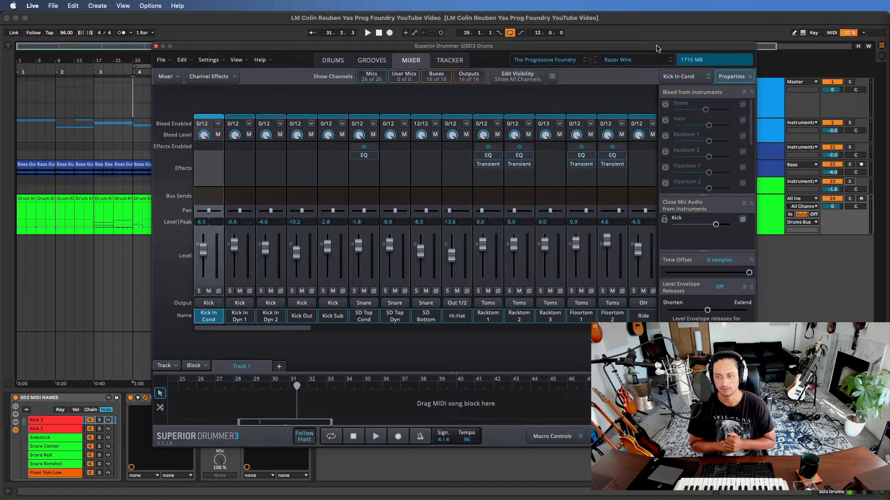
left_click_drag(658, 48, 660, 55)
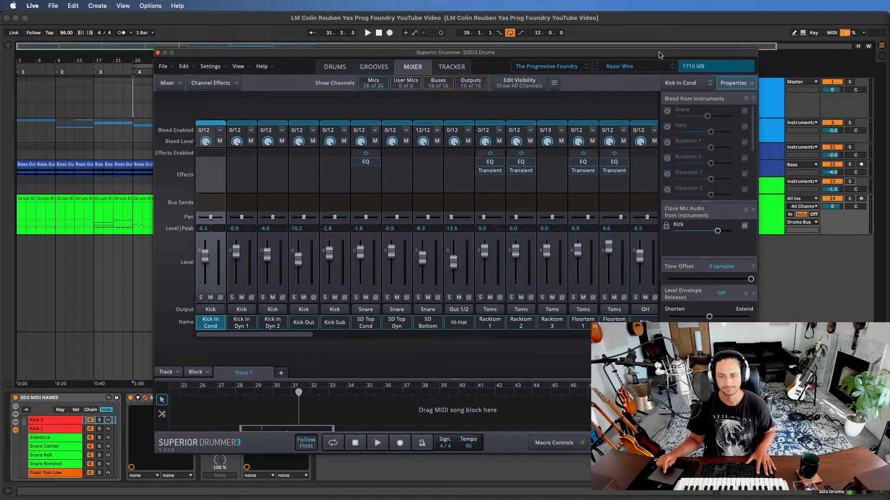
key("space")
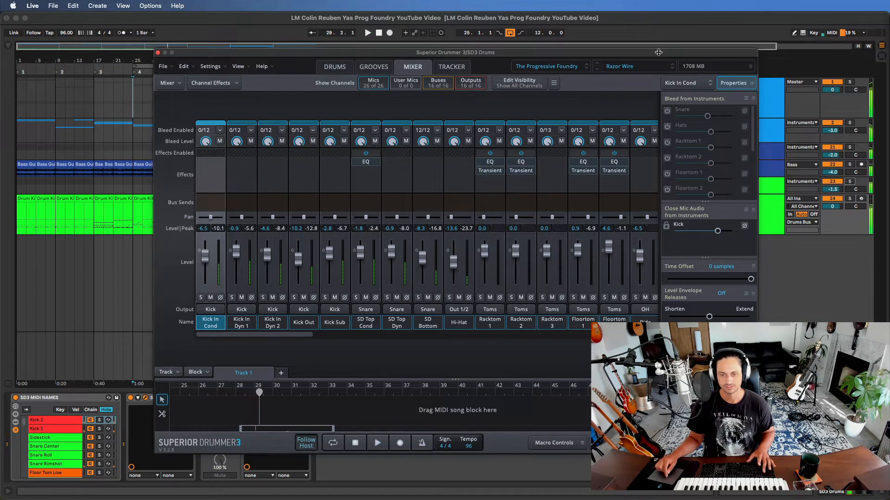
- Change to the Sing Sing A factory preset, play the loop from bar 25, and stop playback
left_click(647, 66)
mouse_move(650, 109)
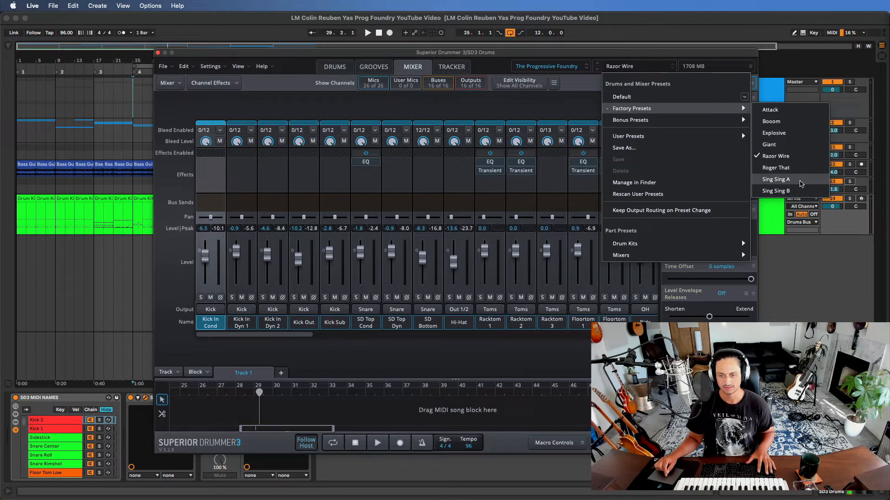
left_click(775, 179)
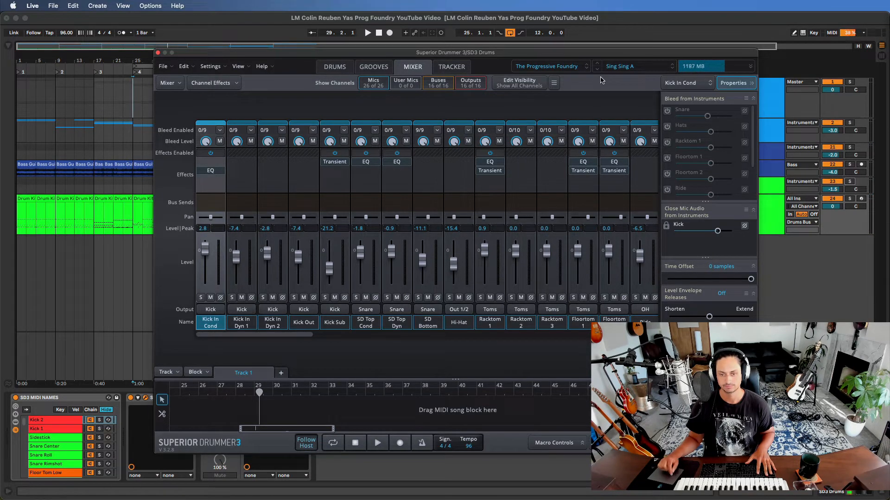
left_click_drag(600, 54, 612, 31)
key("space")
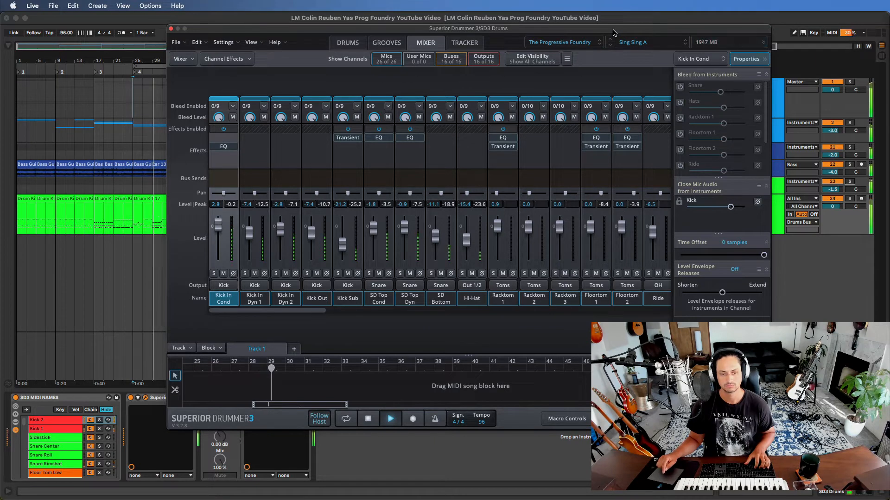
key("space")
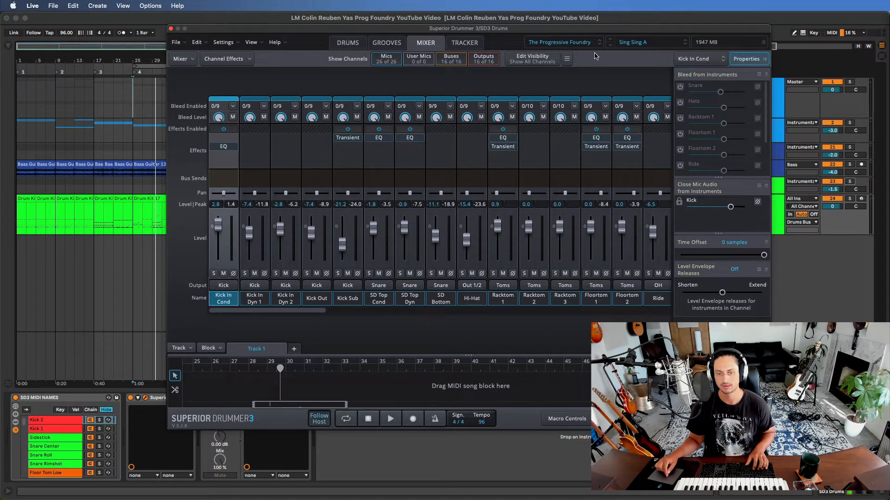
- Switch the drum library to Death and display its default drum kit
left_click(583, 43)
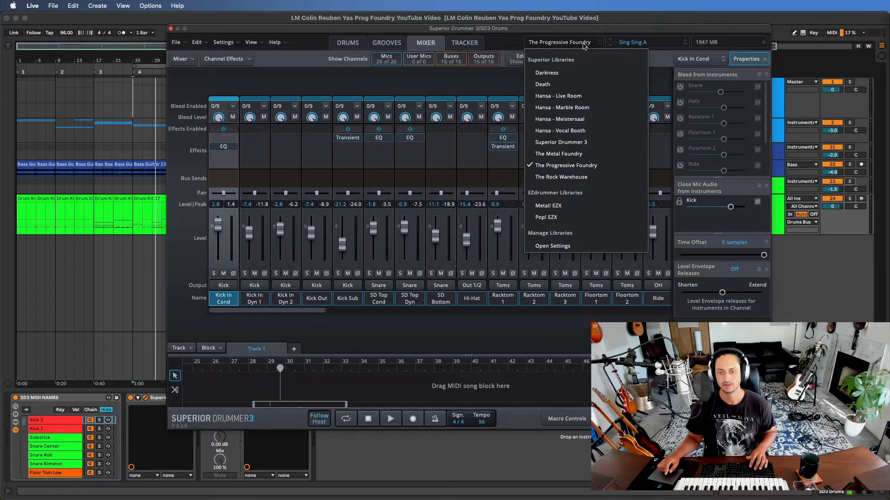
left_click(567, 85)
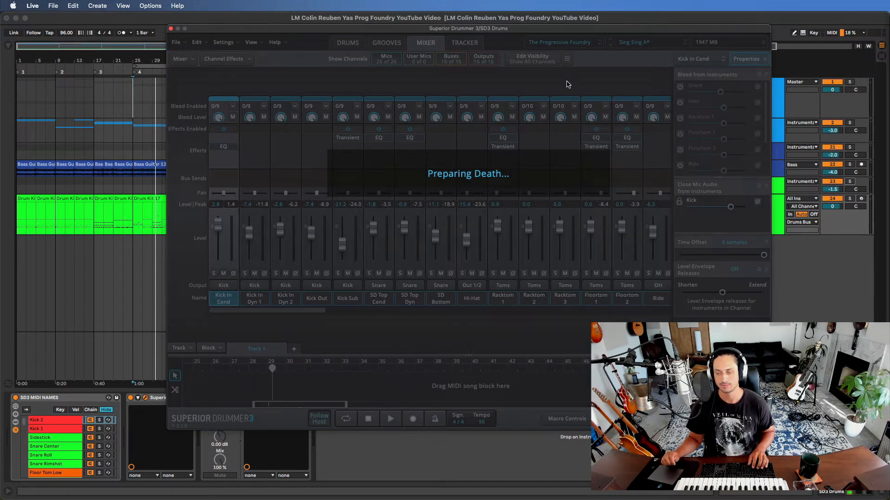
left_click(579, 46)
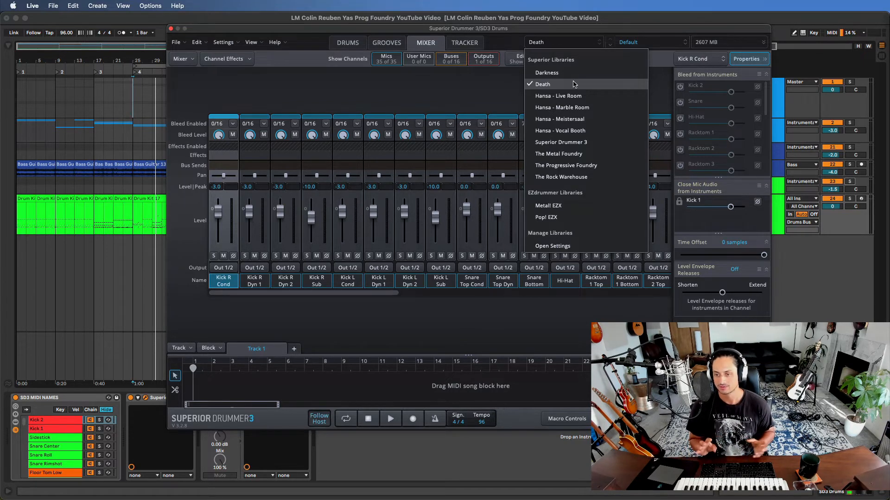
left_click(505, 43)
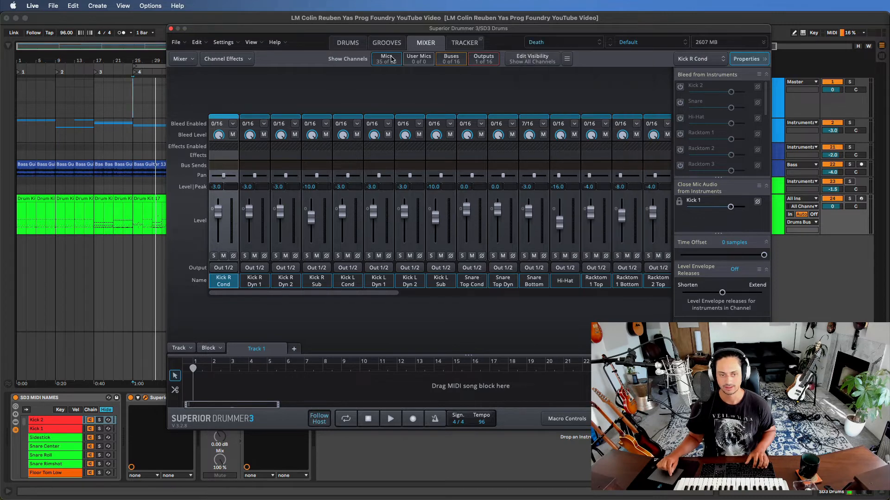
left_click(349, 43)
left_click(551, 44)
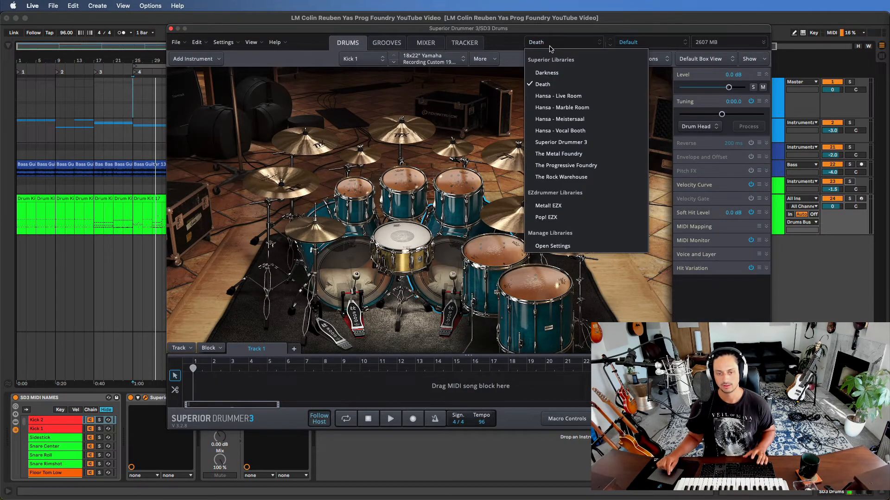
left_click(568, 84)
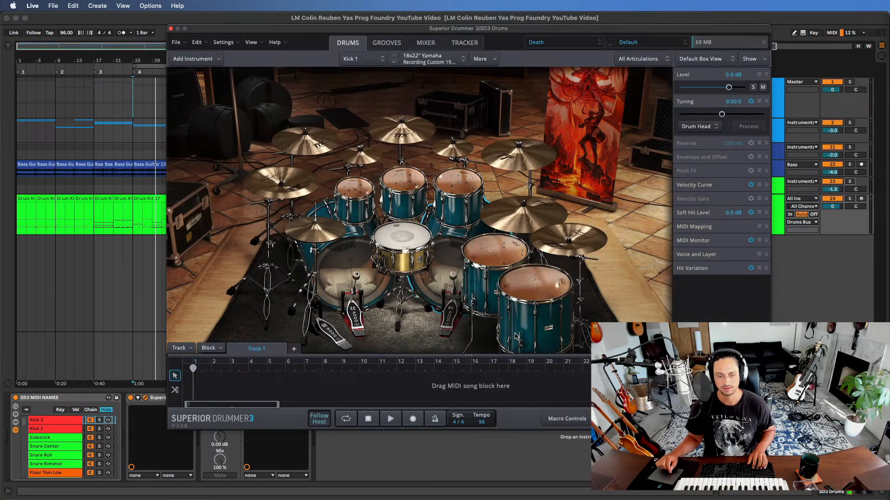
- Load the Beheaded preset from the Toontrack presets of the Death library and audition it over the loop
left_click(637, 44)
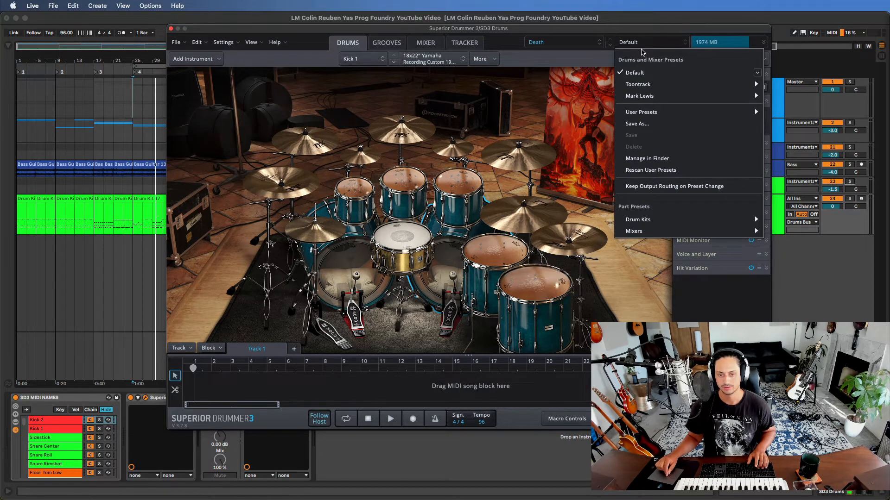
mouse_move(649, 86)
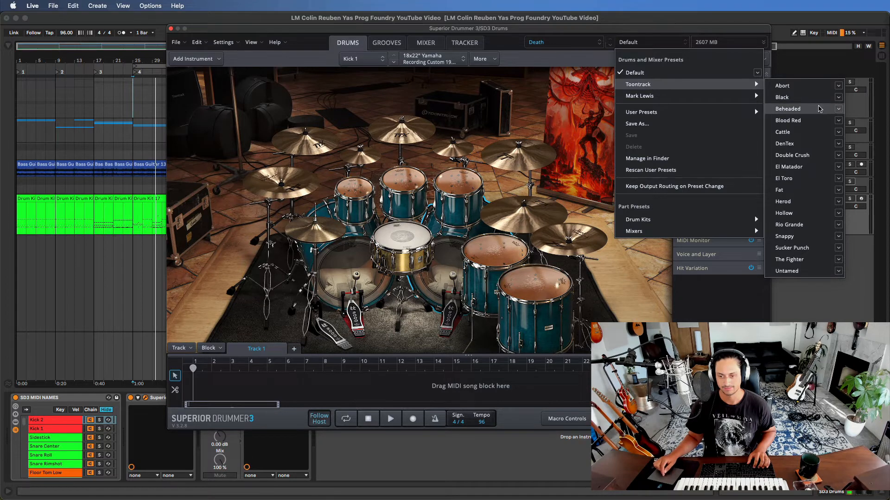
left_click(811, 111)
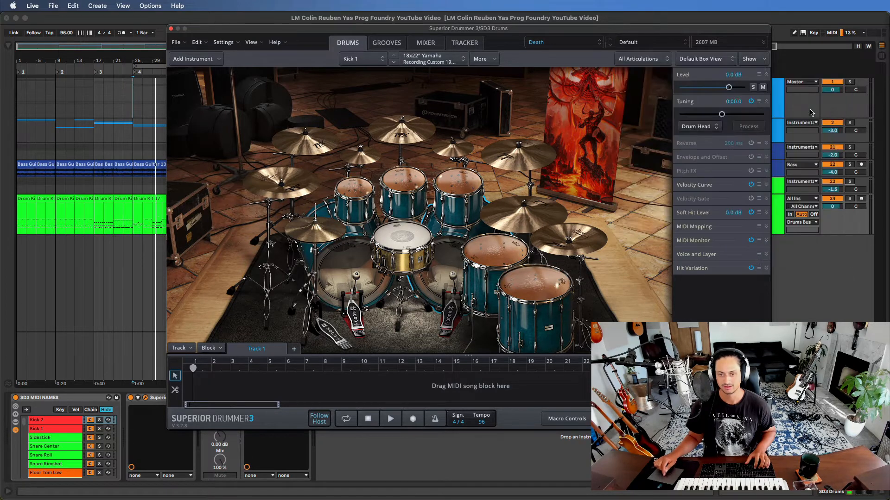
left_click_drag(666, 34, 679, 33)
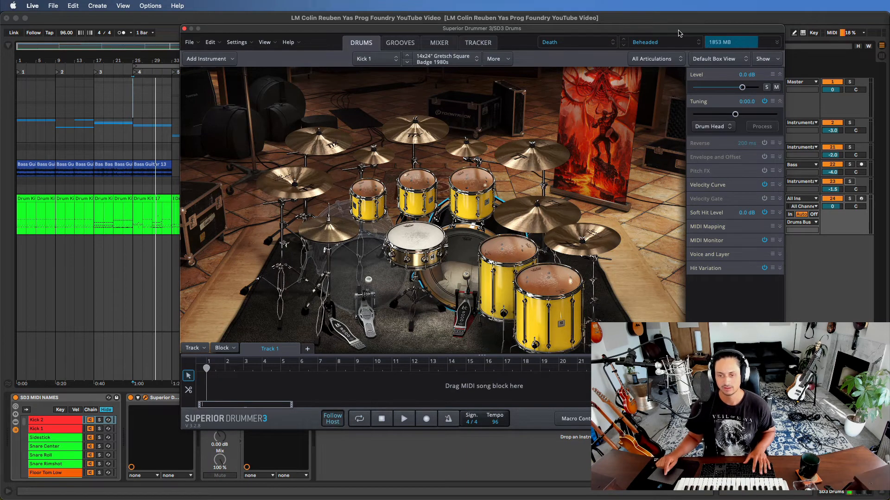
key("space")
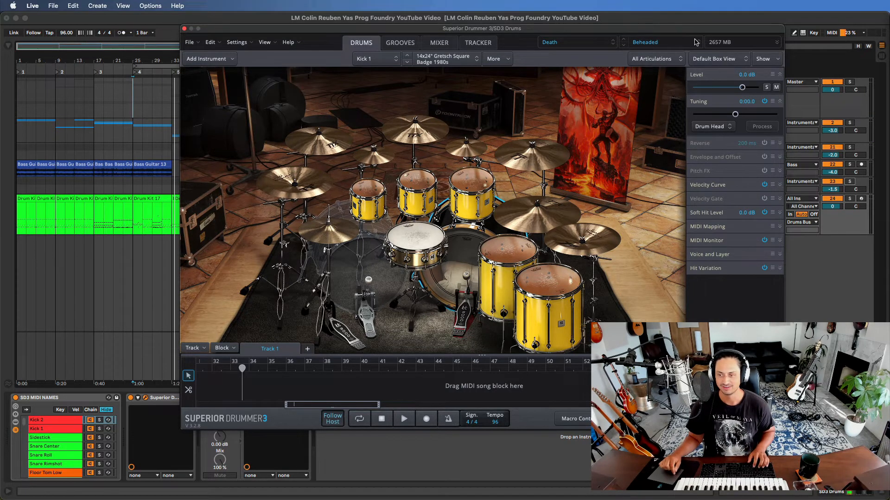
- Change to the Snappy Toontrack preset and play the looped section from bar 25
left_click(670, 44)
mouse_move(668, 90)
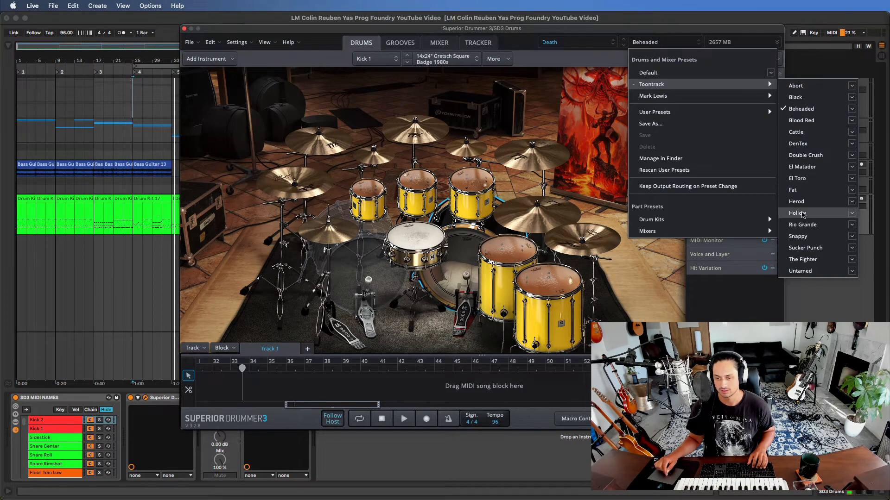
left_click(813, 237)
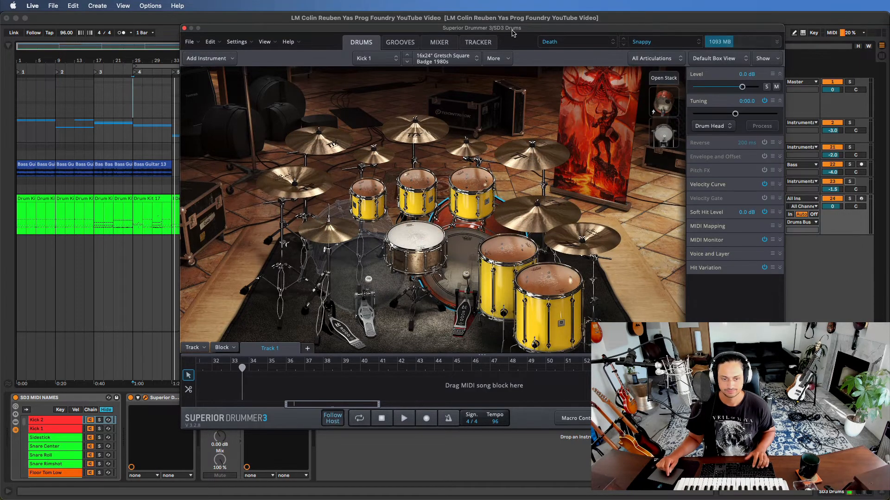
key("space")
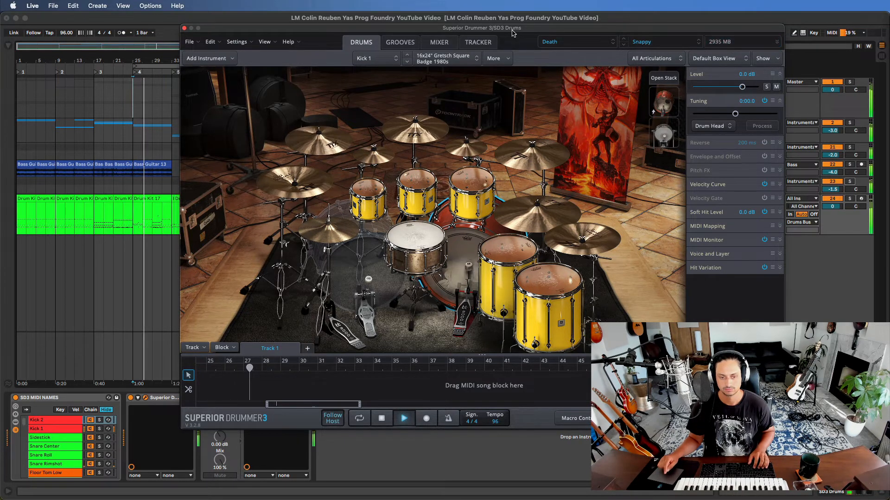
- Load the Black Toontrack preset in the Death library
left_click(661, 48)
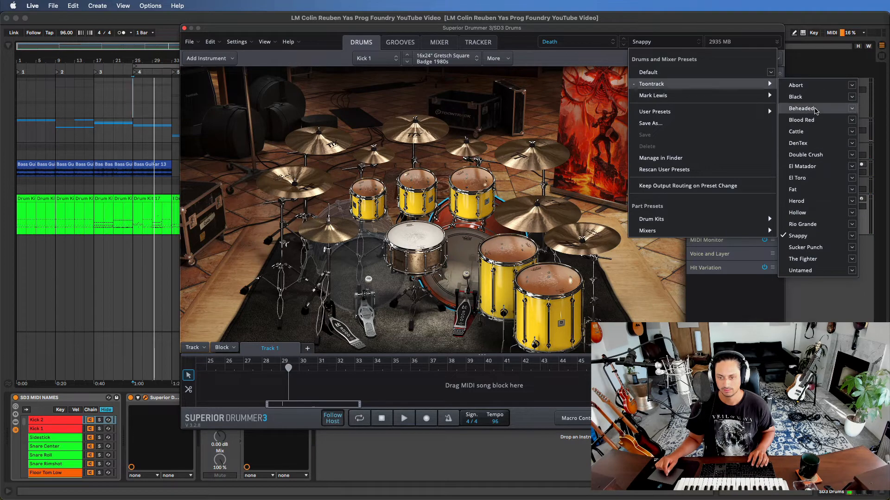
left_click(815, 97)
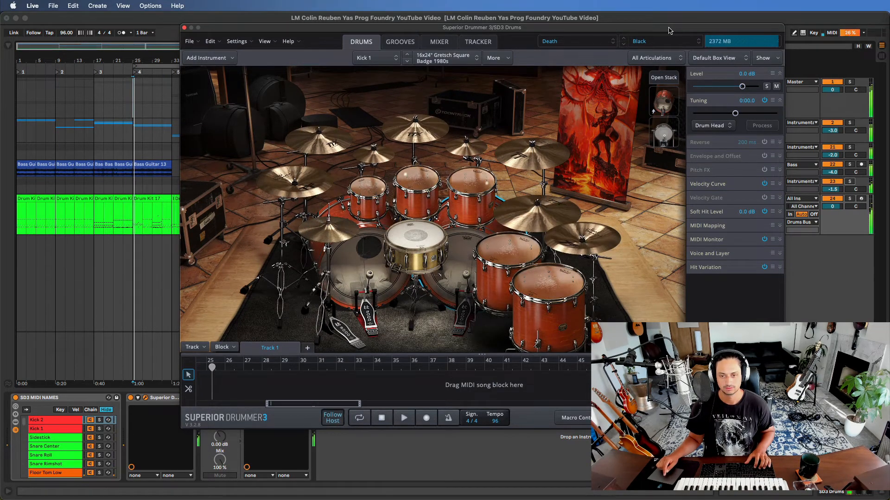
- Audition the Black preset over the looped section and load the Beheaded Toontrack preset in its place
key("space")
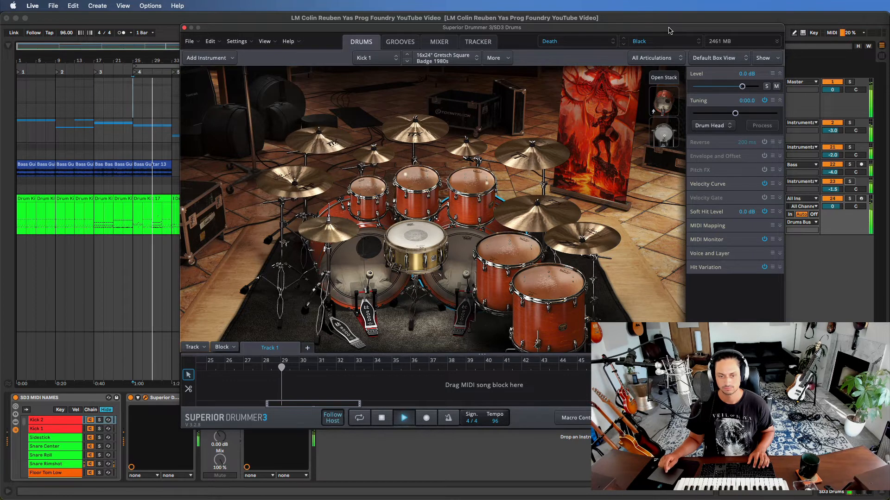
left_click(669, 40)
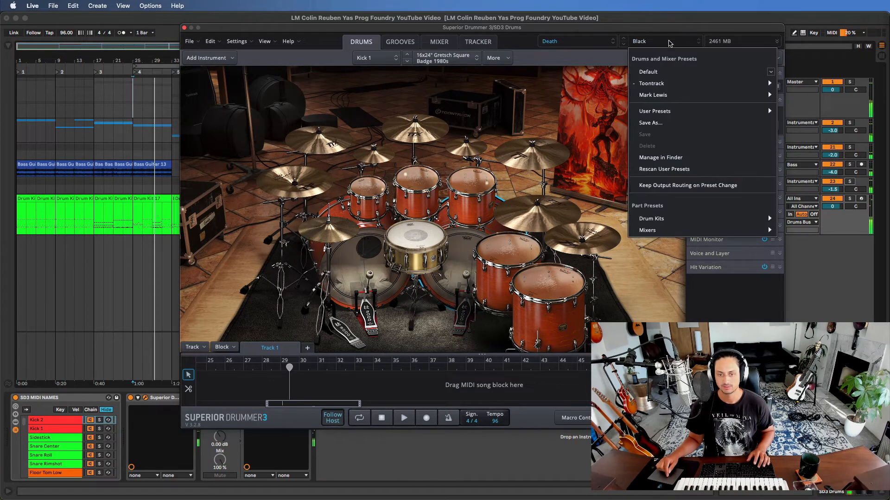
mouse_move(732, 84)
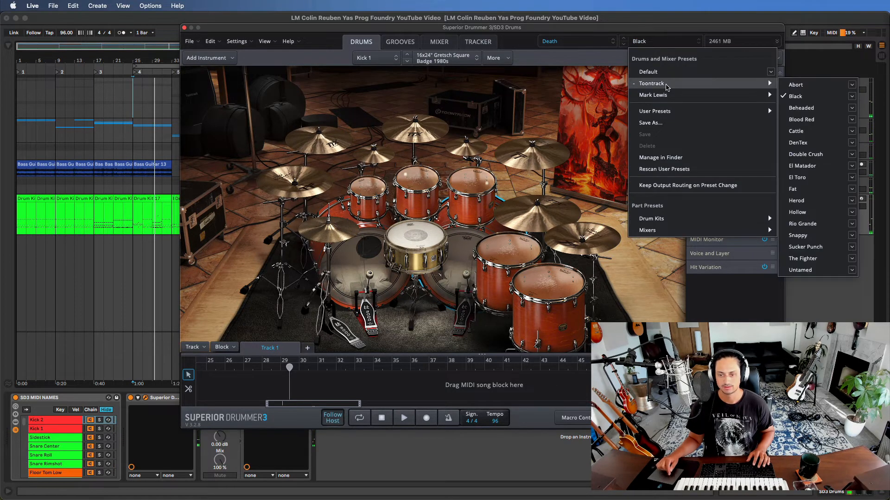
left_click(820, 110)
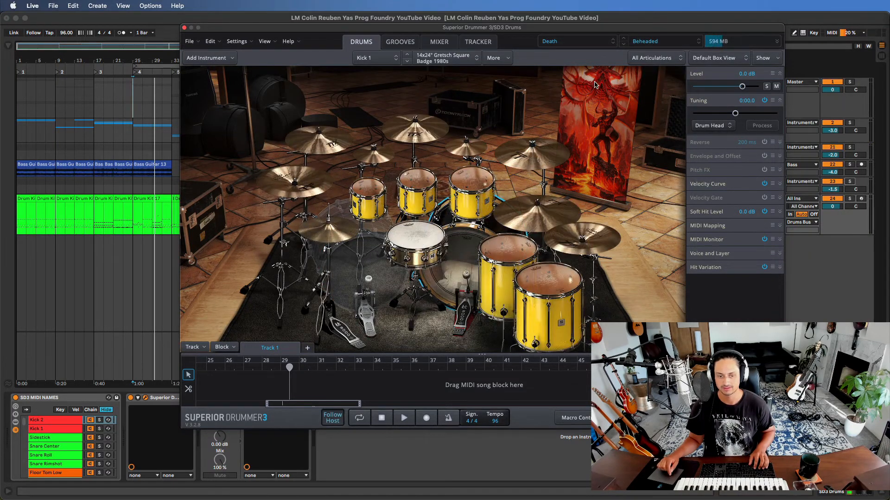
- Load The Bathyal Blue Kit from the Death library's drum kit part presets and audition it over the loop
left_click(638, 43)
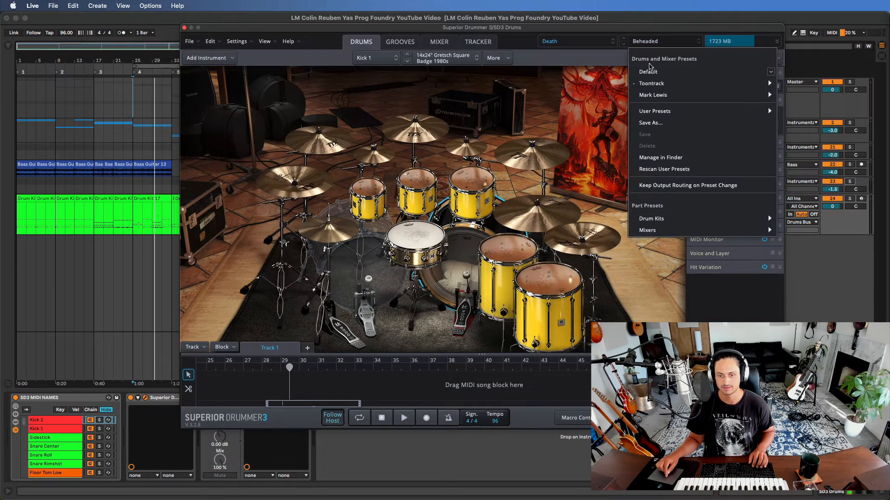
mouse_move(678, 216)
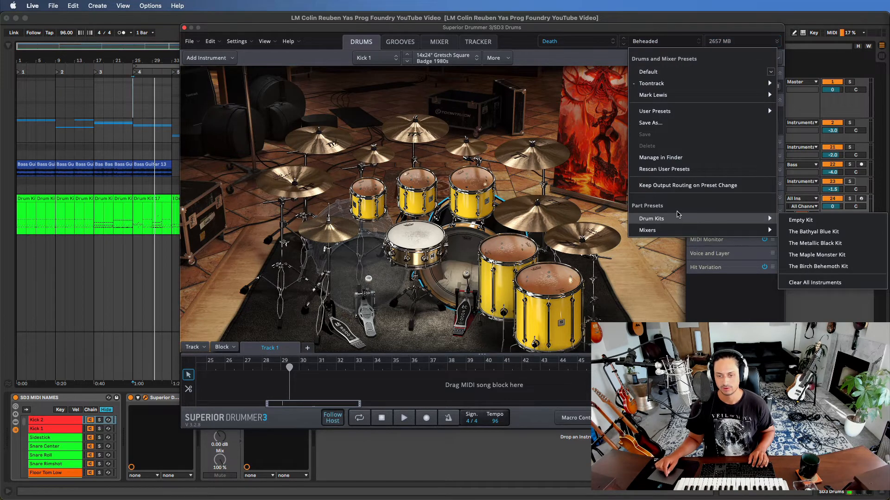
mouse_move(661, 230)
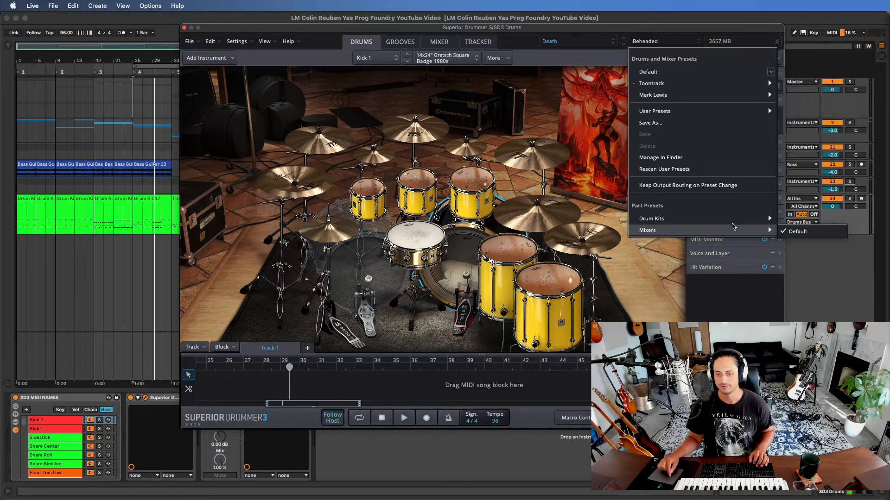
mouse_move(728, 218)
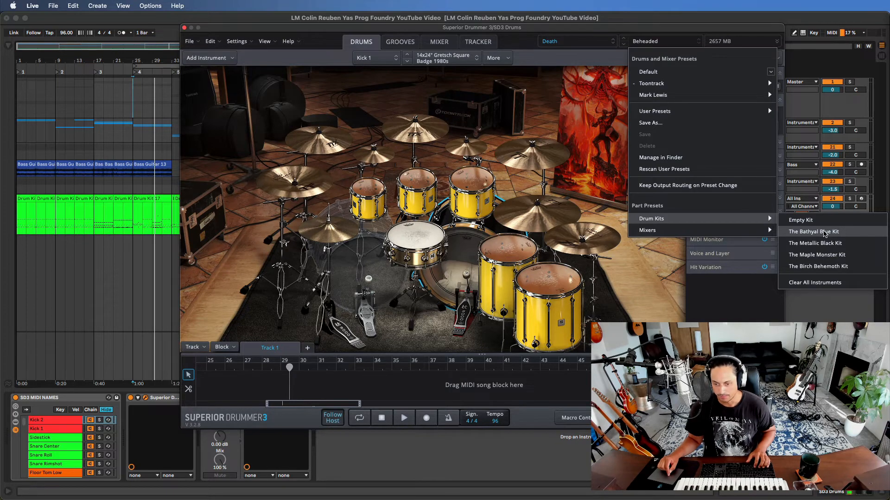
left_click(824, 232)
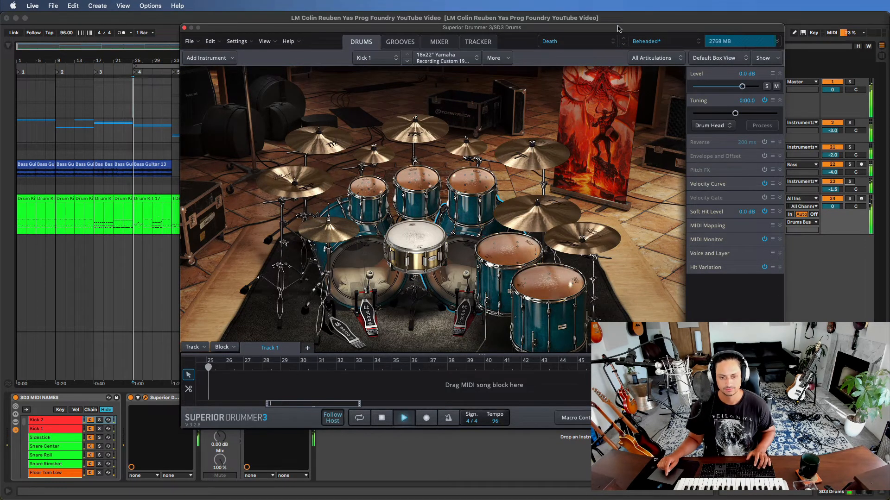
key("space")
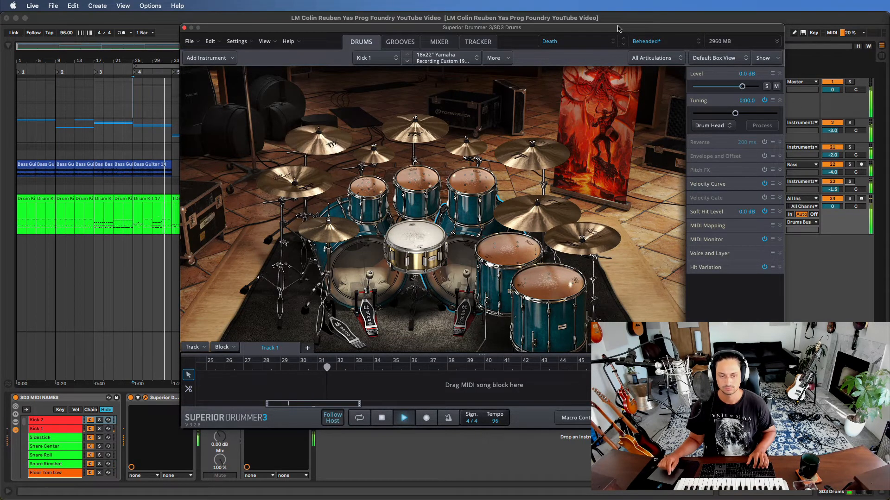
- Replace the drums with The Metallic Black Kit part preset and play the looped section
left_click(666, 45)
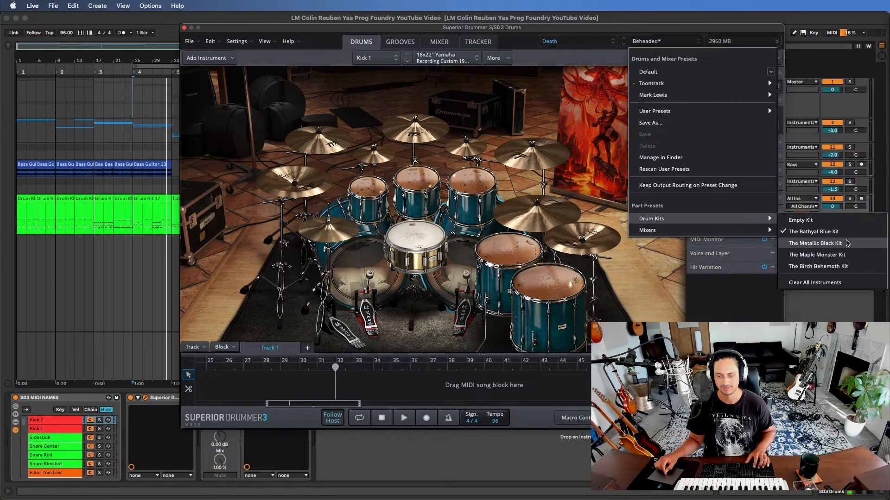
left_click(845, 239)
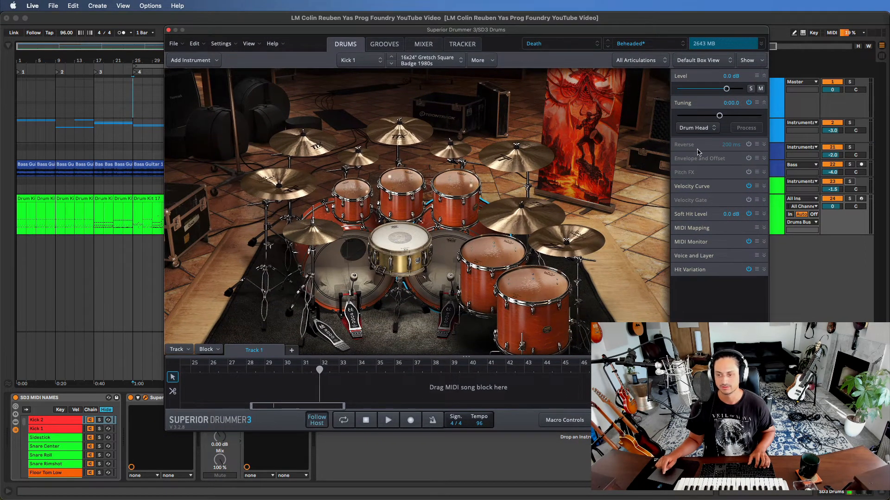
key("space")
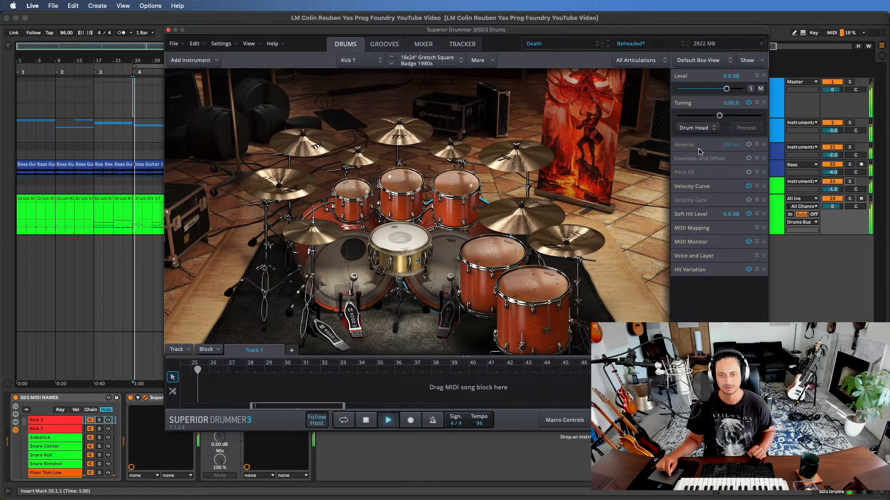
- Change the drum kit part preset to The Maple Monster Kit and audition it from bar 25
left_click(653, 47)
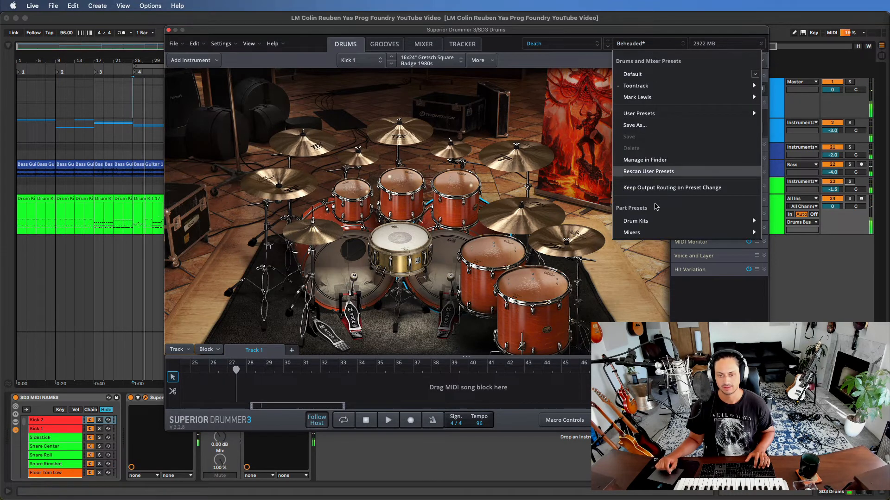
mouse_move(726, 224)
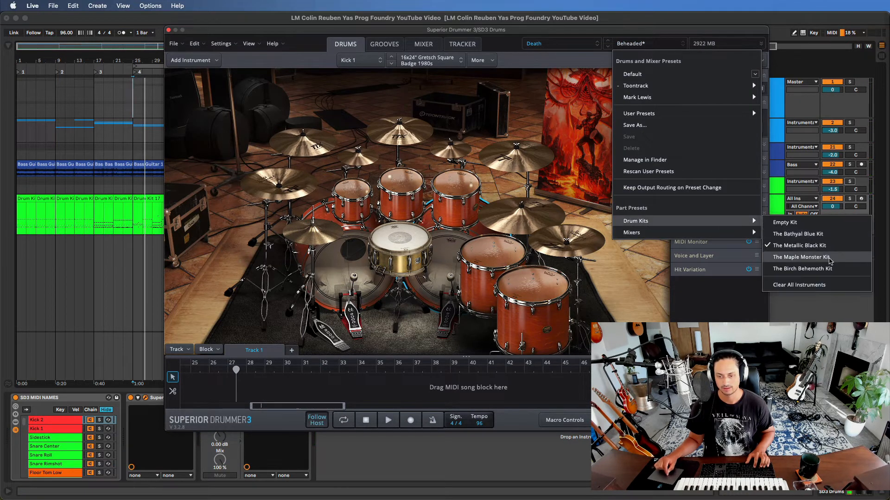
left_click(830, 257)
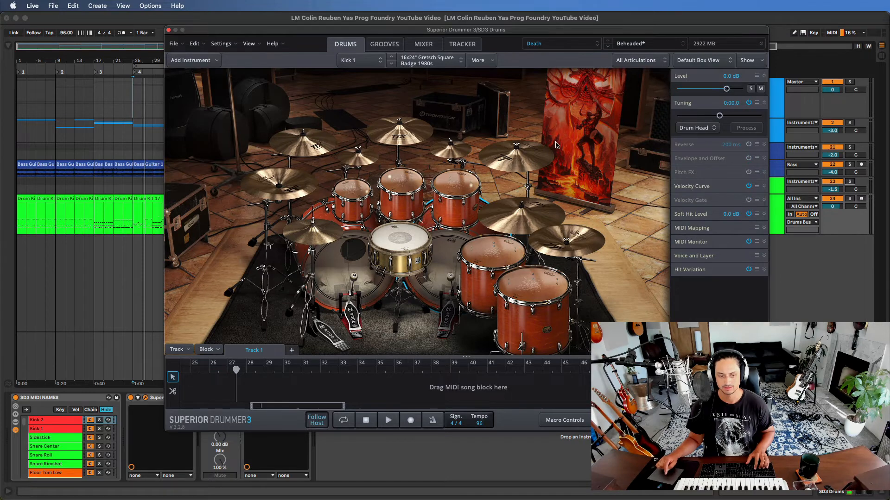
key("space")
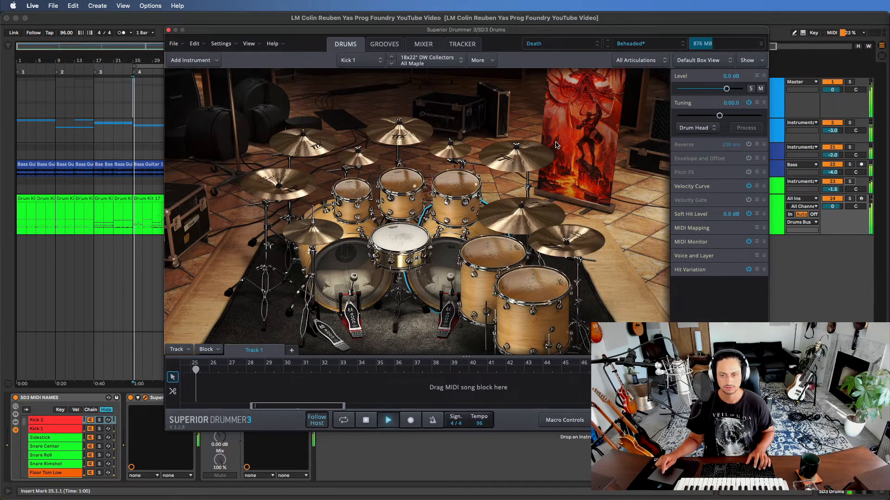
key("space")
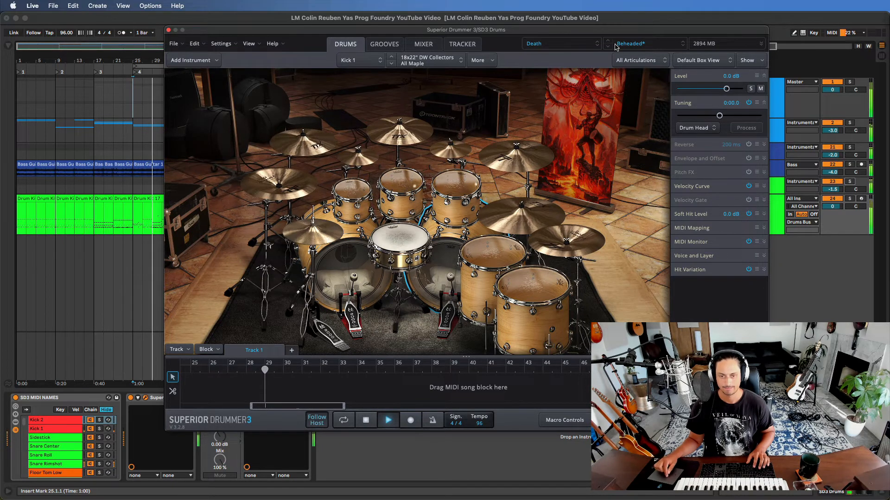
- Load The Birch Behemoth Kit part preset and listen to it over the looped section
left_click(640, 45)
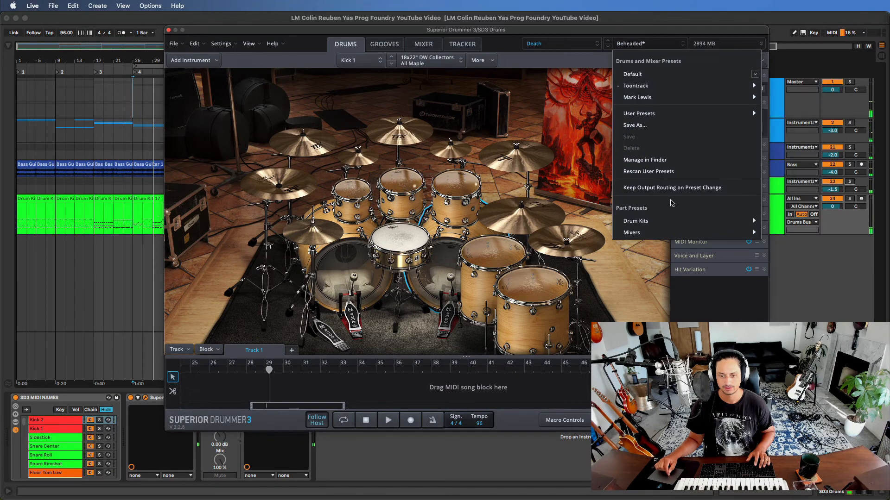
mouse_move(659, 221)
left_click(824, 272)
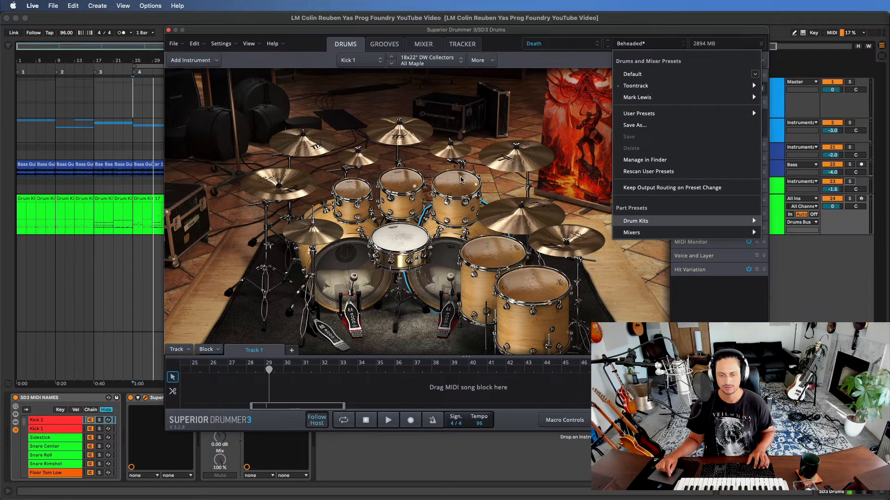
left_click_drag(636, 33, 649, 30)
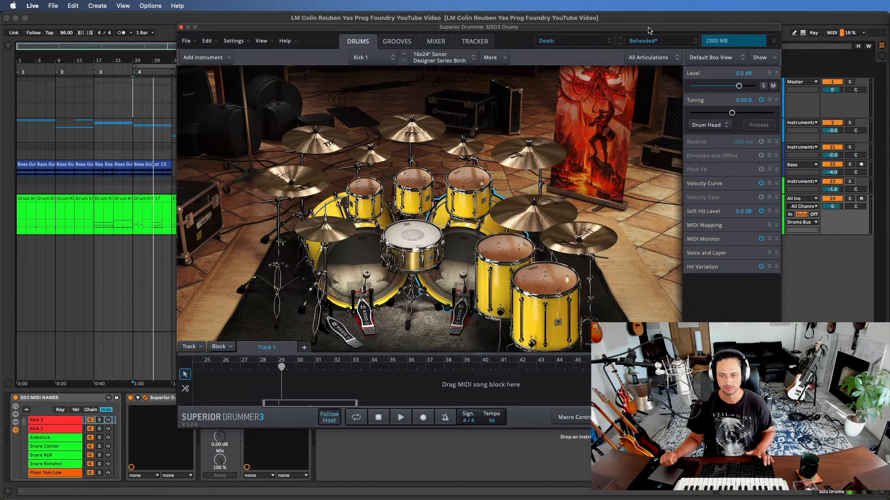
key("space")
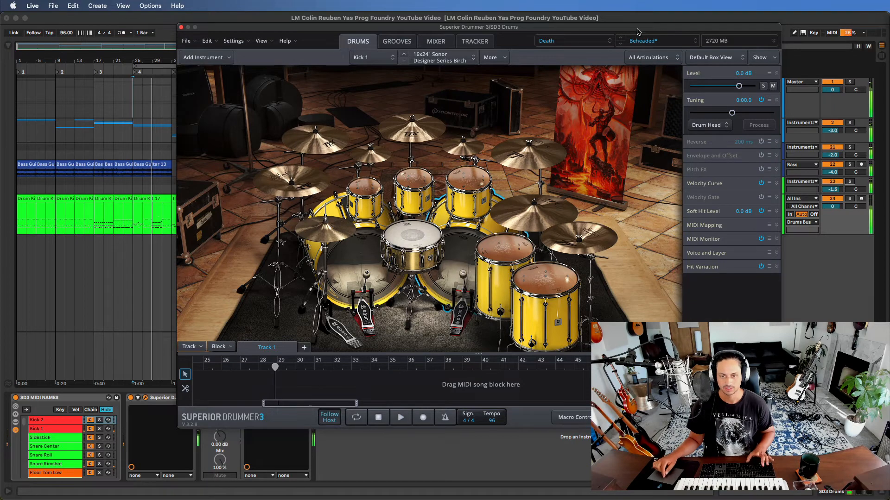
- Switch the drum library to Darkness and audition its In the Pool Toontrack preset over the loop
left_click(582, 41)
left_click(577, 71)
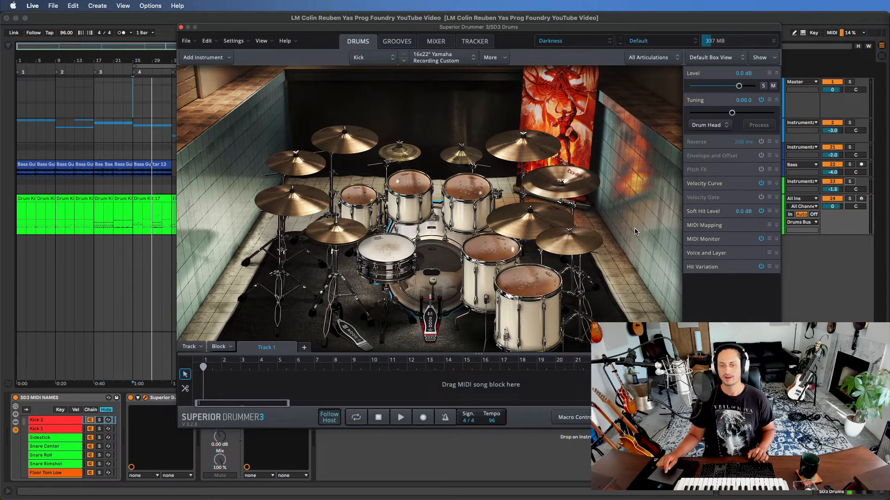
left_click(682, 43)
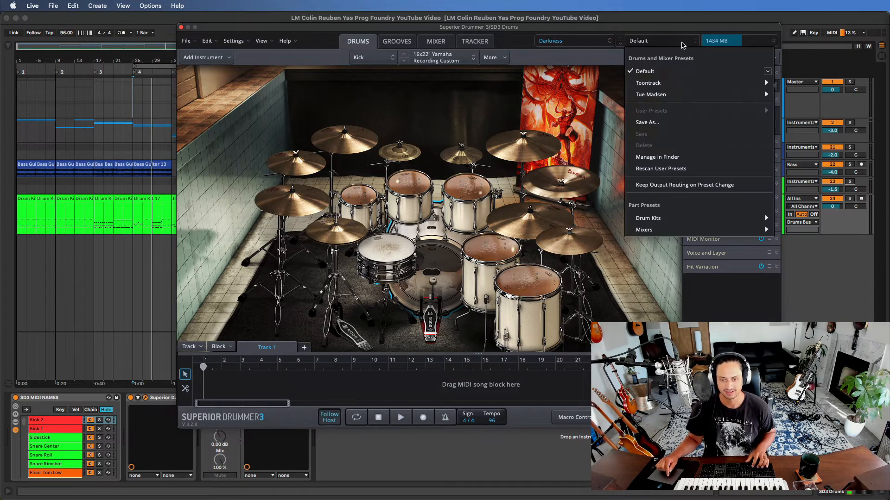
mouse_move(673, 88)
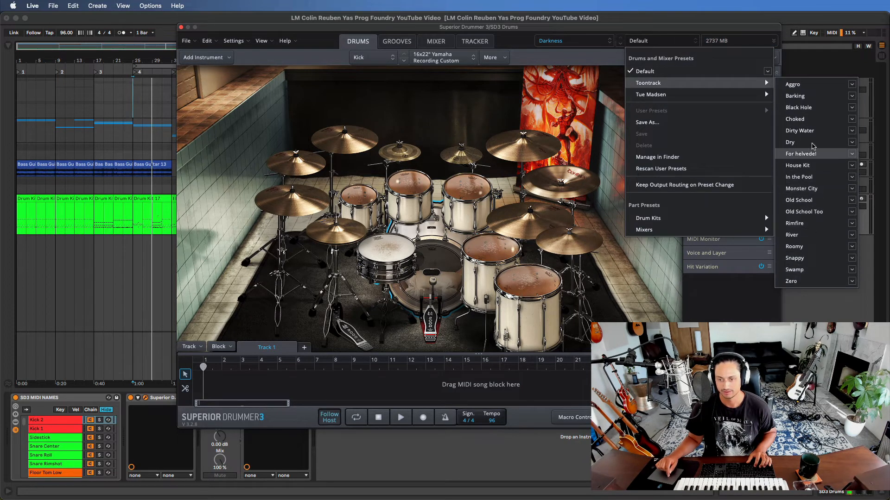
left_click(805, 177)
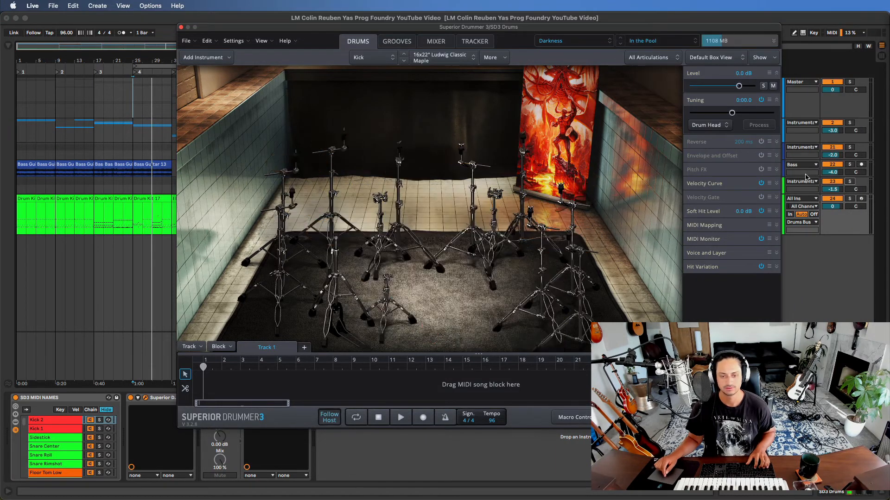
key("space")
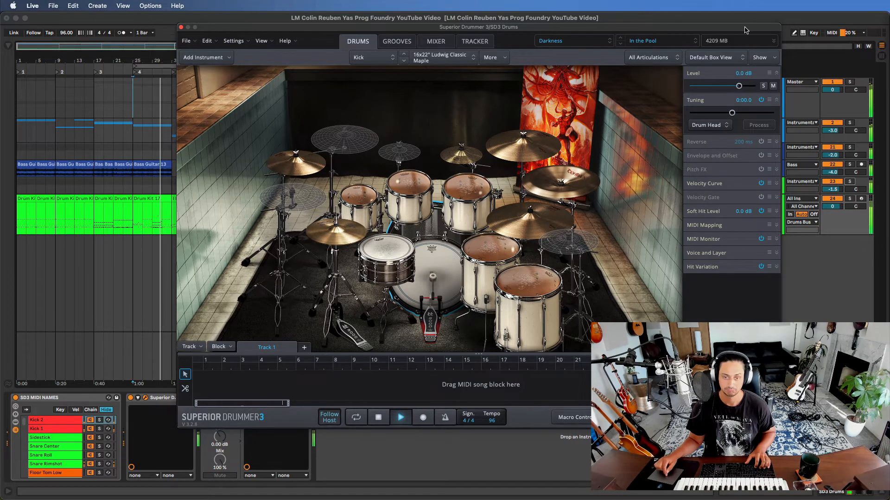
- Change to the Roomy Toontrack preset of the Darkness library and play the looped section
left_click(643, 40)
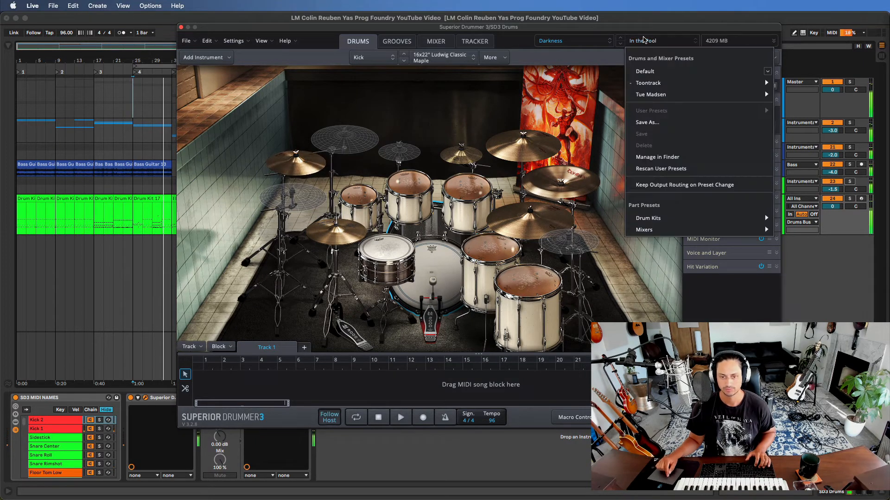
mouse_move(672, 83)
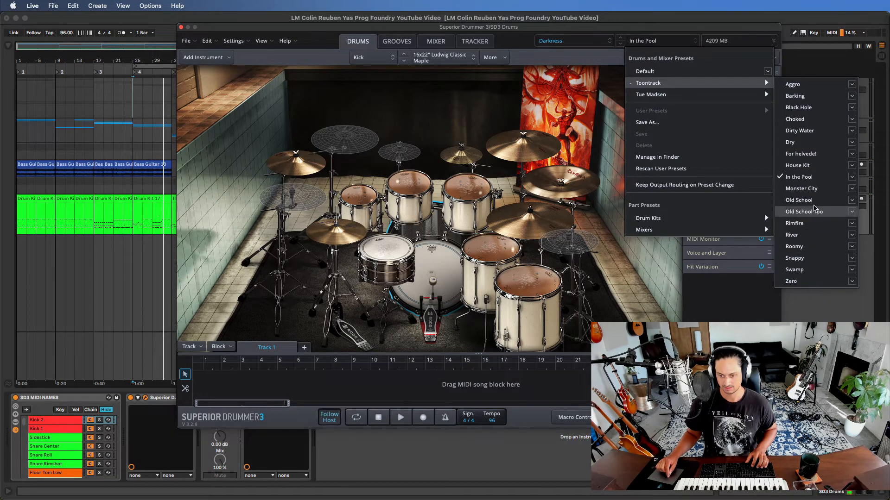
left_click(808, 248)
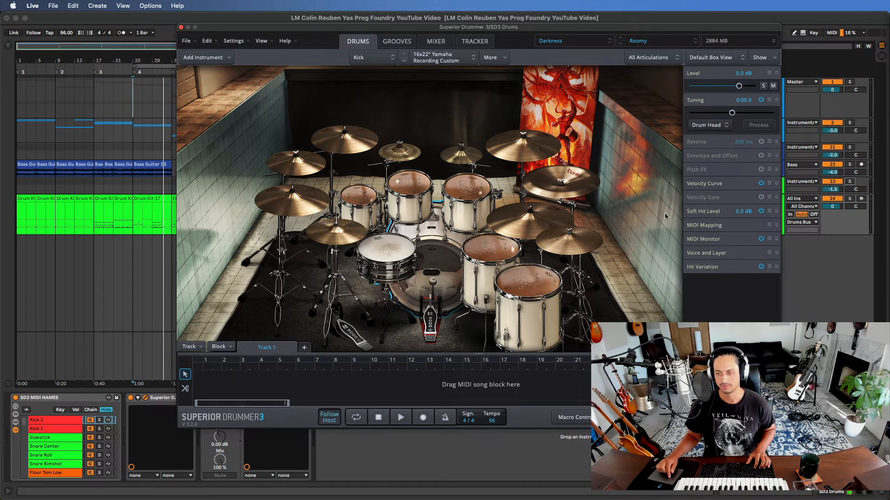
key("space")
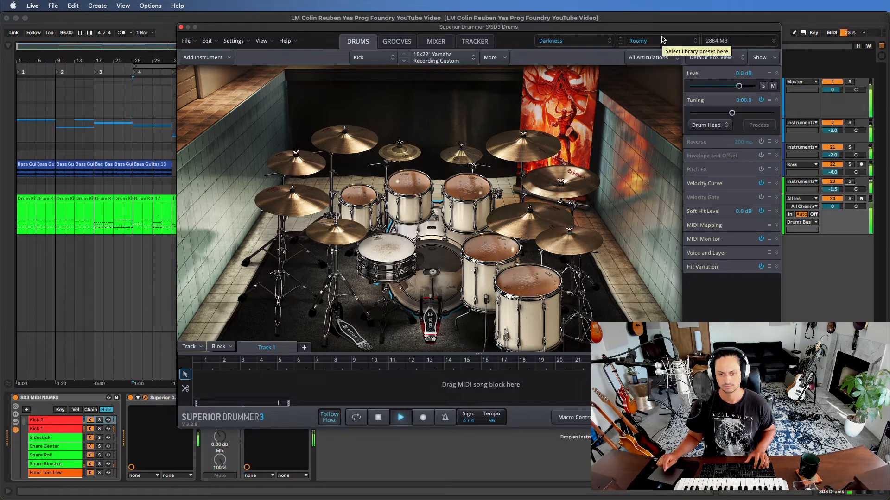
key("space")
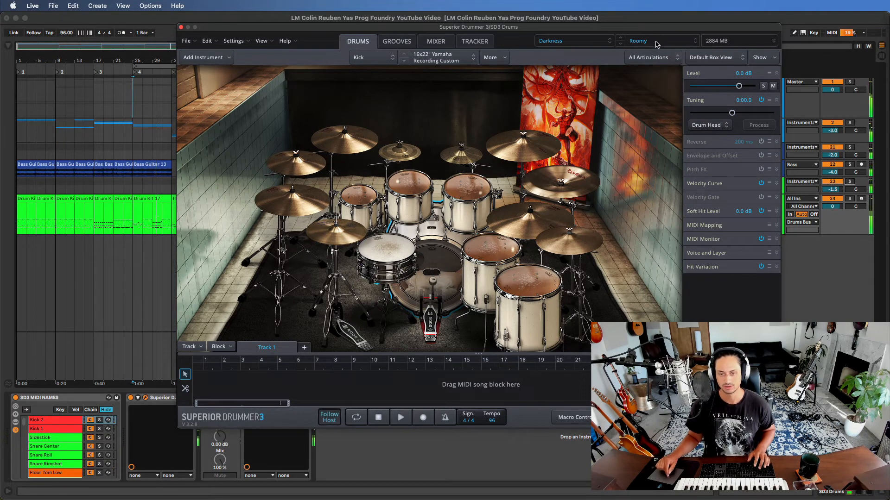
- Load the Barking Toontrack preset in the Darkness library and audition it from bar 25
left_click(656, 44)
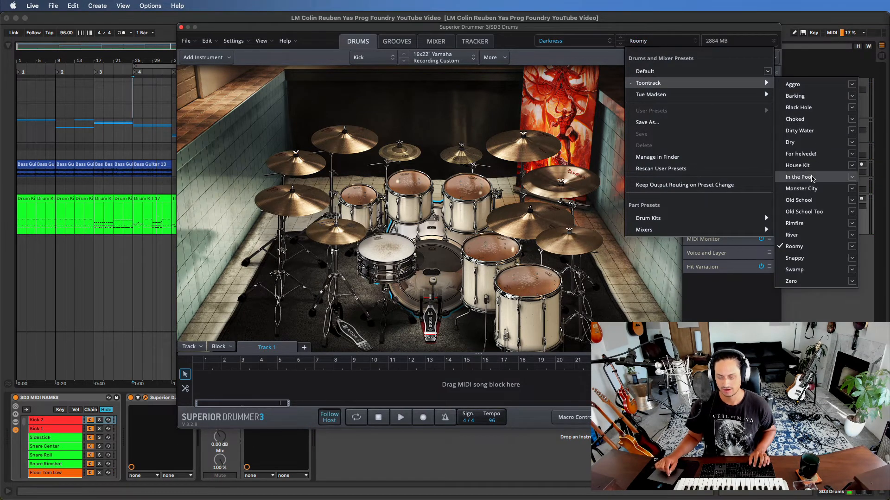
left_click(806, 99)
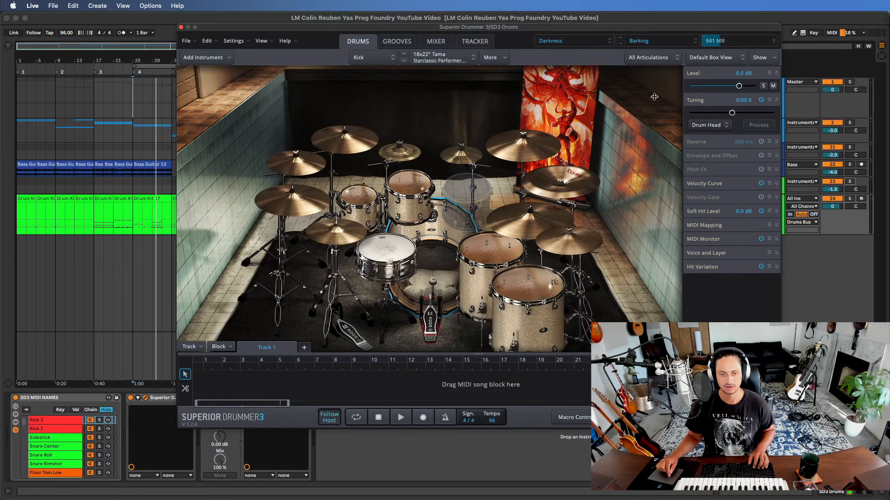
key("space")
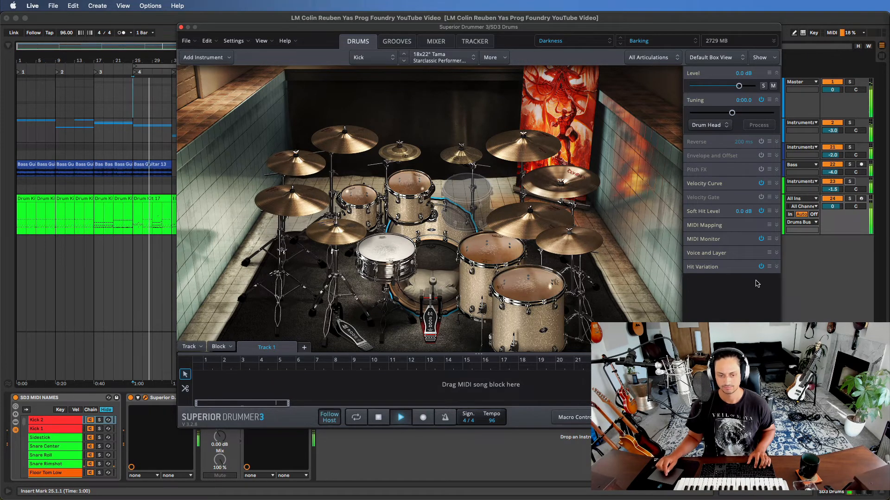
- Load The White Light Kit part preset in the Darkness library and play the looped section
left_click(666, 43)
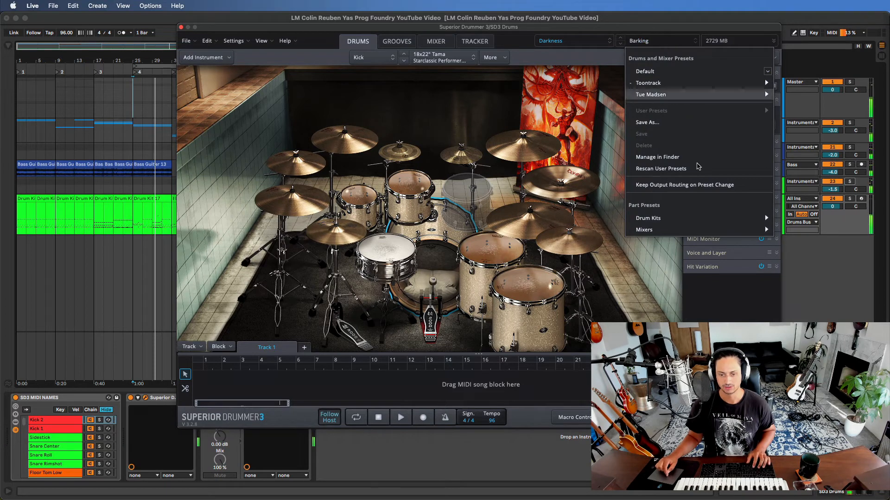
mouse_move(686, 219)
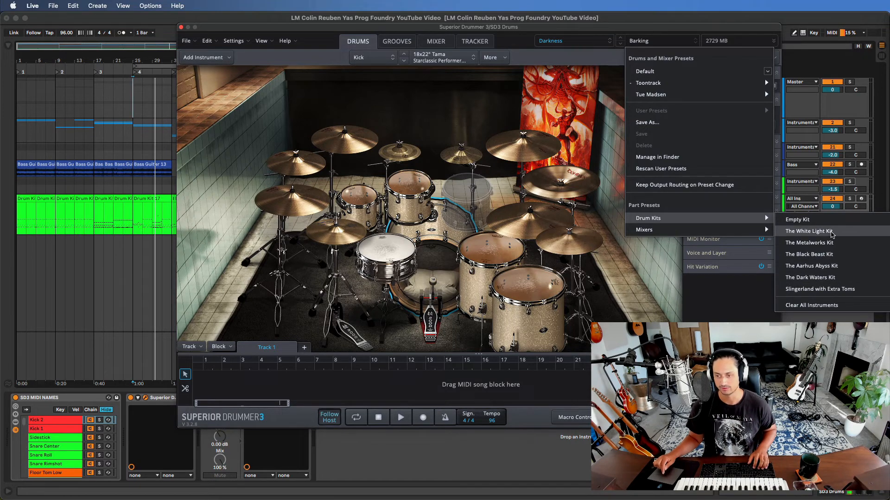
left_click(831, 232)
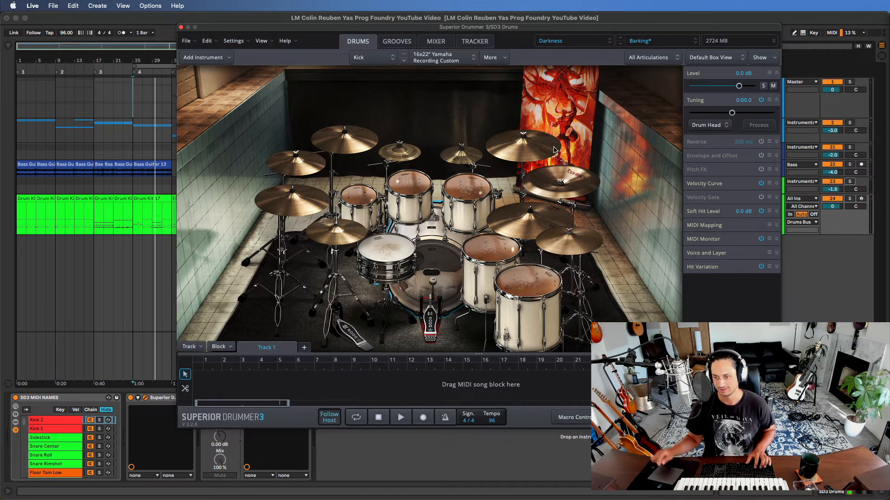
key("space")
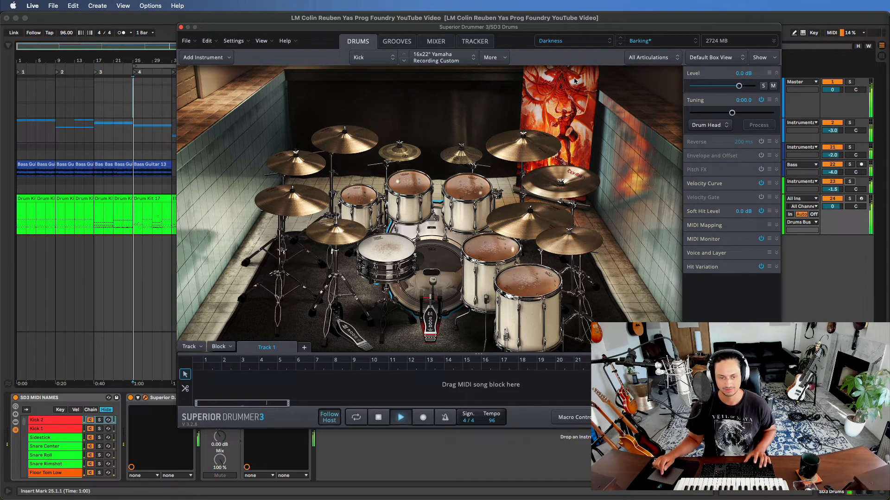
- Switch the drum kit part preset to The Metalworks Kit and listen to it over the loop
left_click(646, 41)
mouse_move(687, 219)
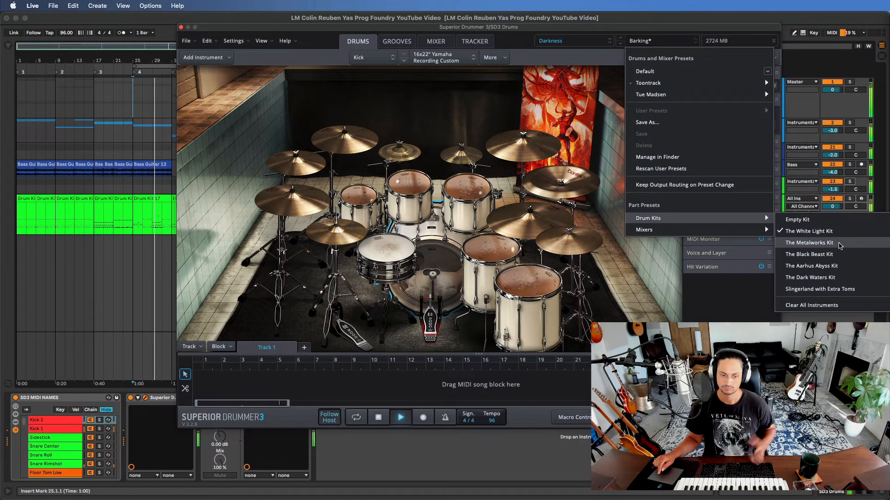
left_click(839, 245)
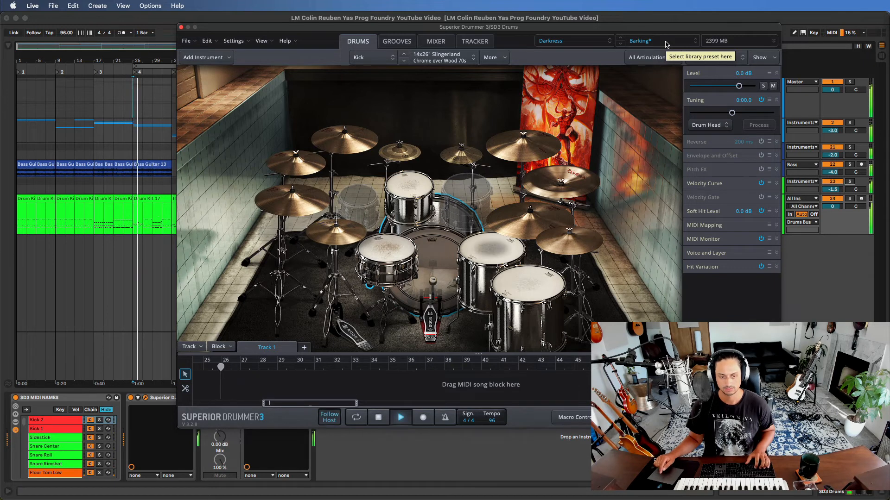
- Load The Black Beast Kit part preset and audition it over the looped section
left_click(665, 44)
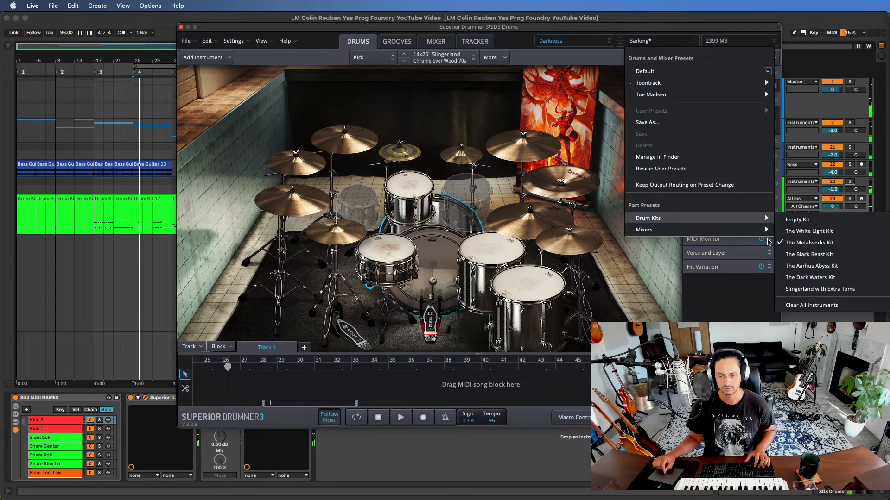
left_click(625, 20)
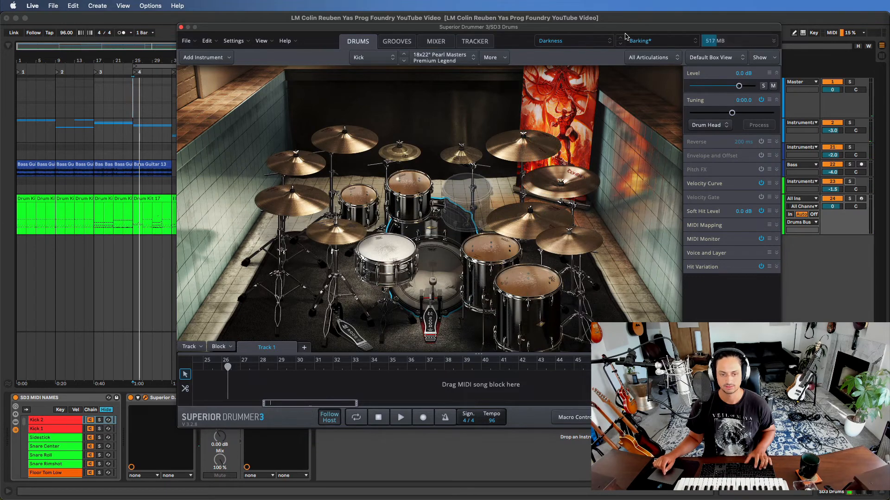
key("space")
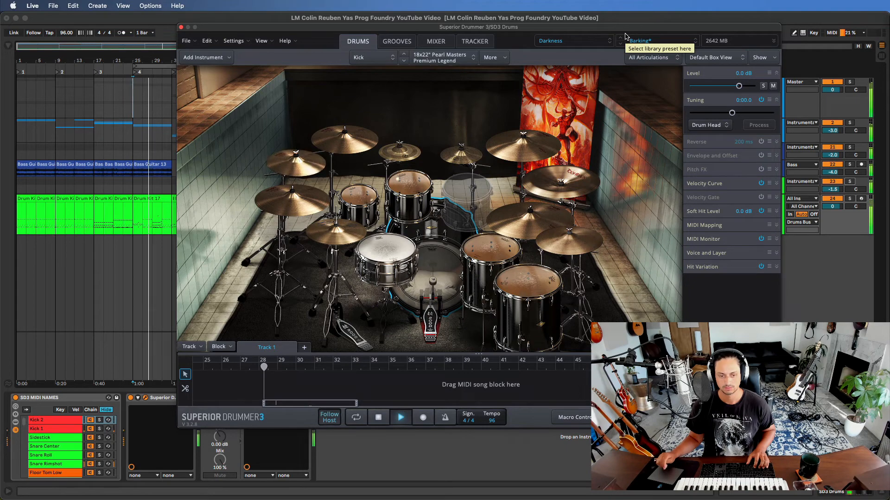
key("space")
- Change the drum kit part preset to The Aarhus Abyss Kit and audition it over the loop
left_click(640, 41)
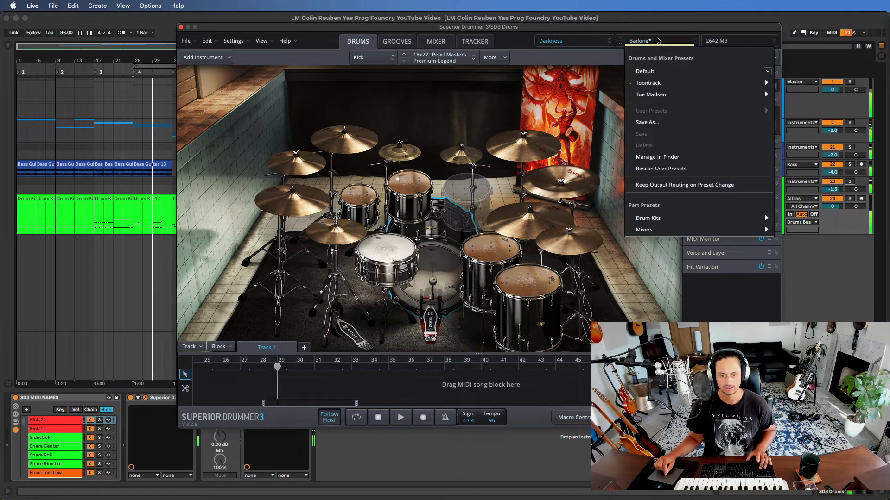
mouse_move(703, 84)
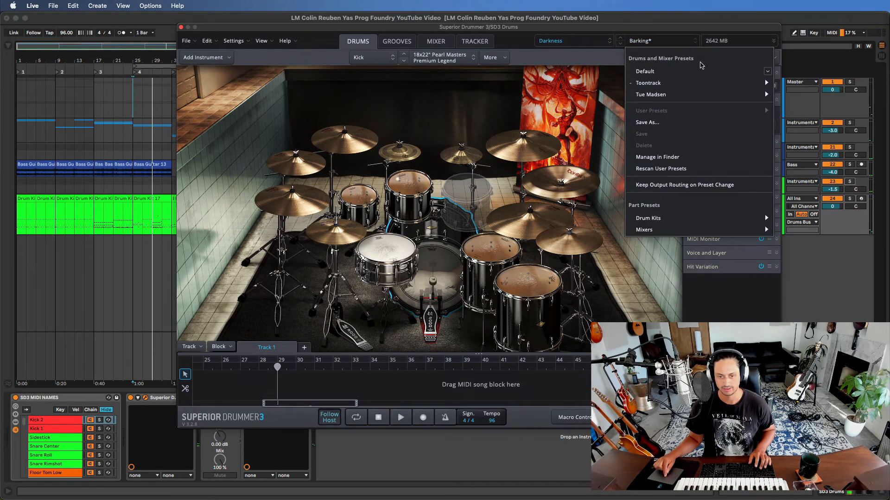
mouse_move(741, 219)
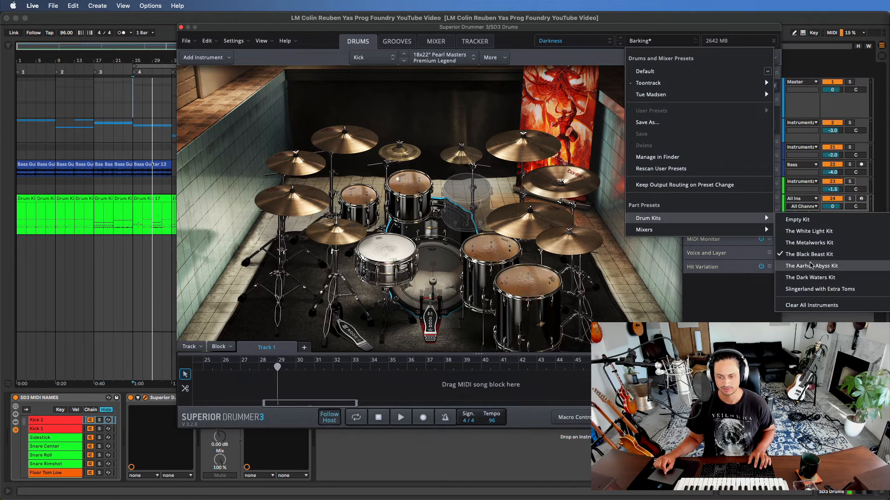
left_click(810, 266)
key("space")
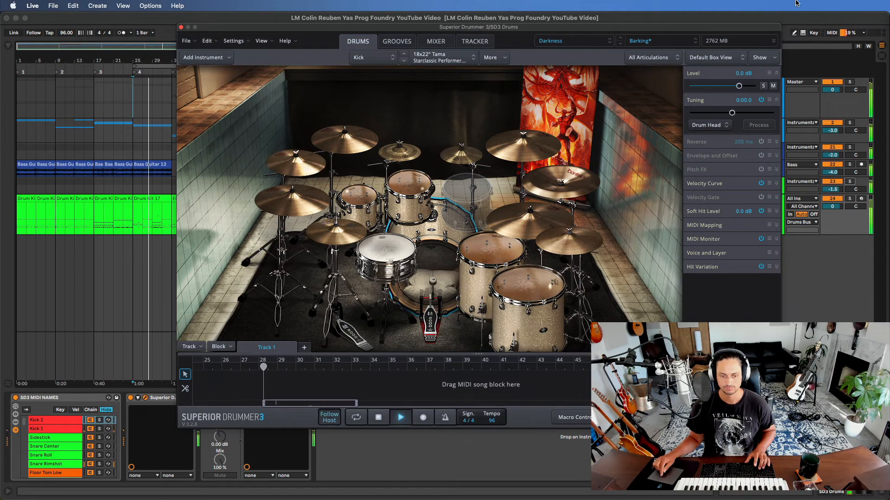
key("space")
- Load The Dark Waters Kit part preset and play the looped section with it
left_click(660, 39)
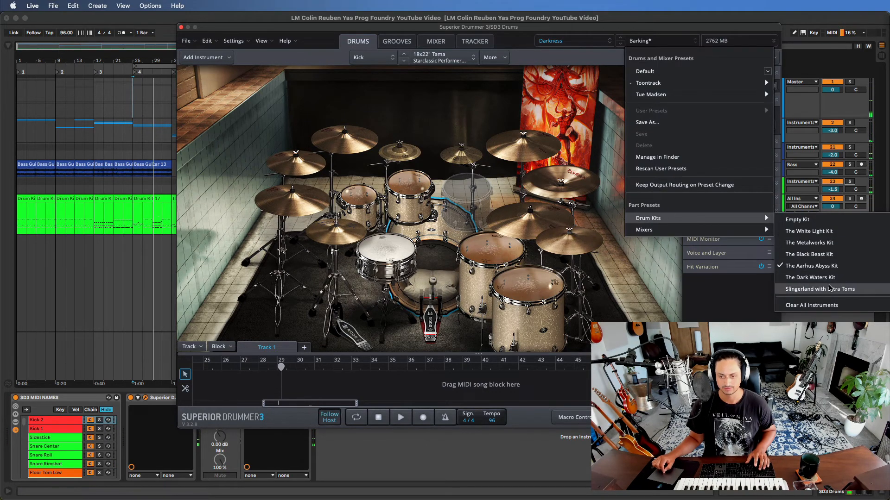
left_click(821, 277)
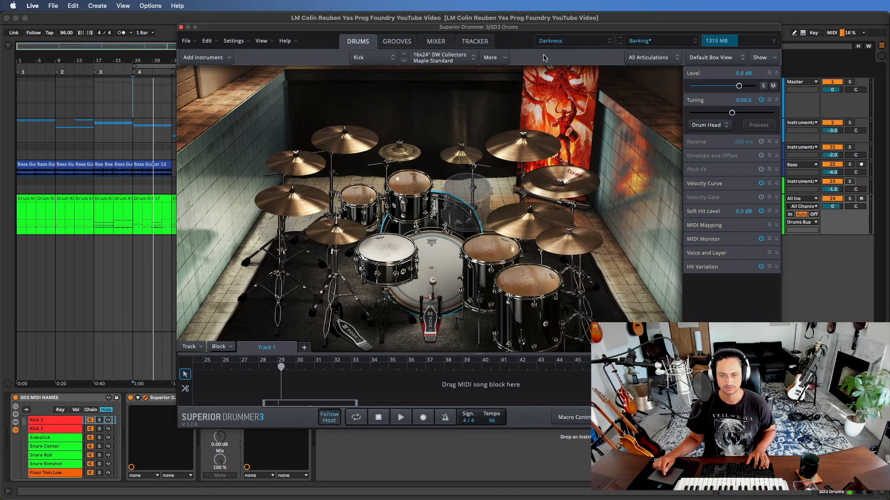
key("space")
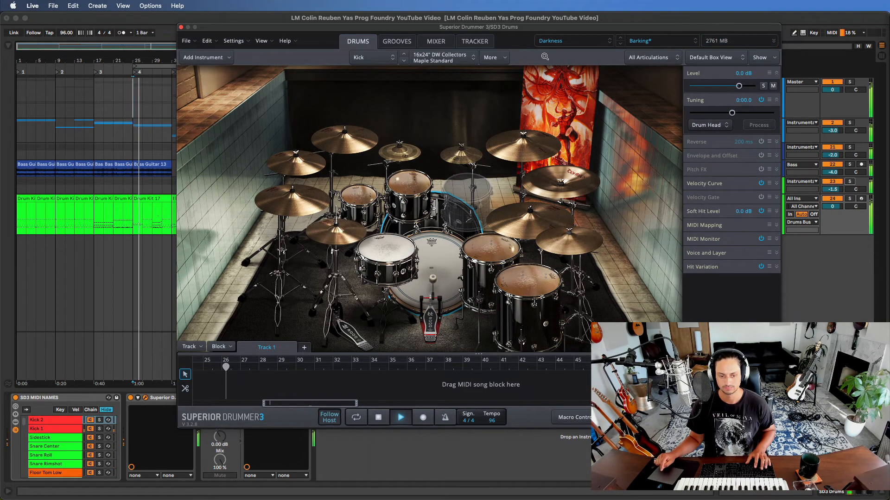
- Load the Slingerland with Extra Toms kit part preset, audition it over the loop and stop playback
left_click(661, 41)
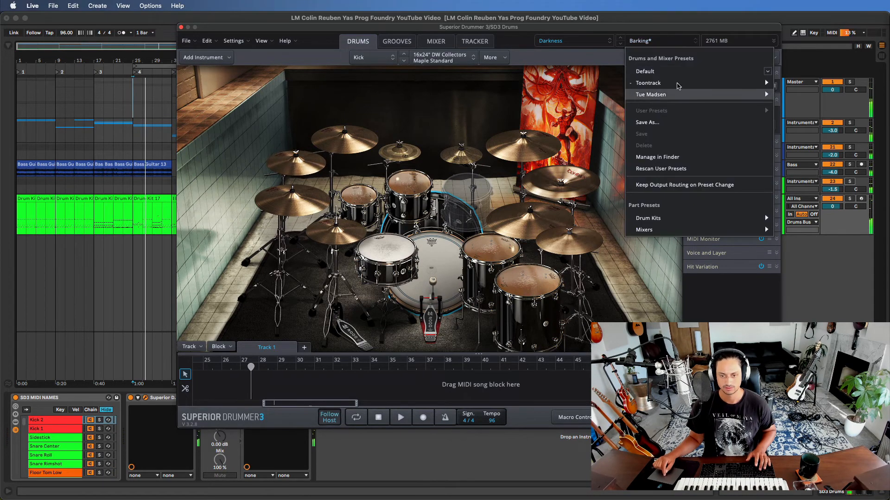
mouse_move(675, 219)
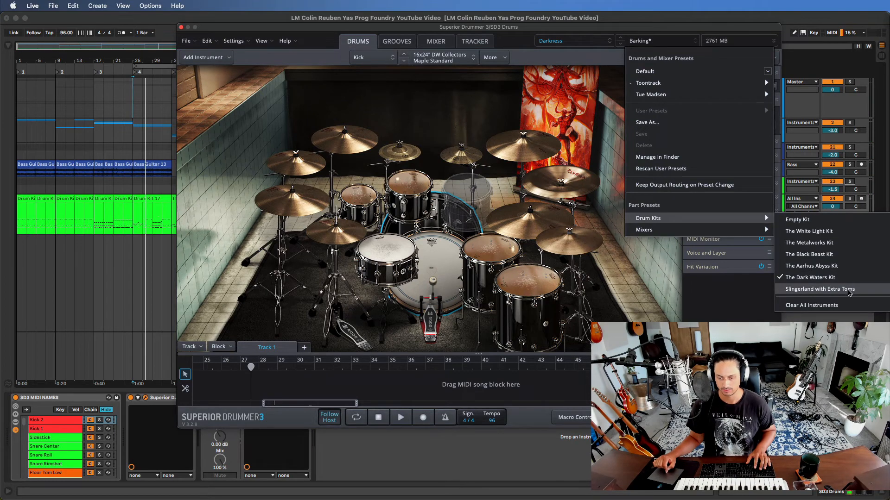
left_click(850, 289)
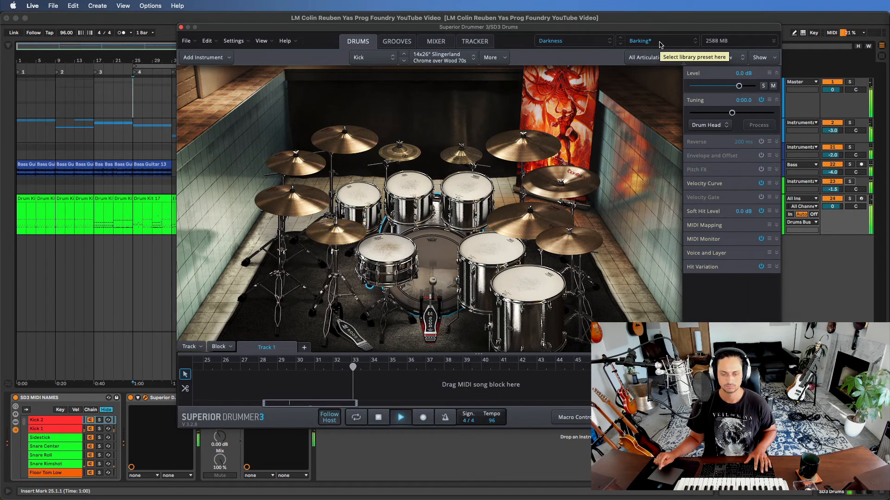
key("space")
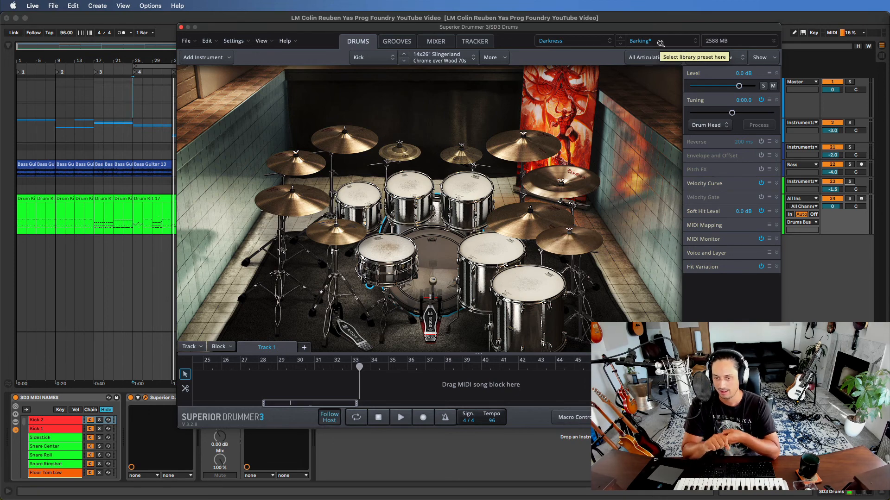
- Select the SD3 MIDI NAMES rack and move the drum plugin window aside to uncover the track headers
left_click(55, 399)
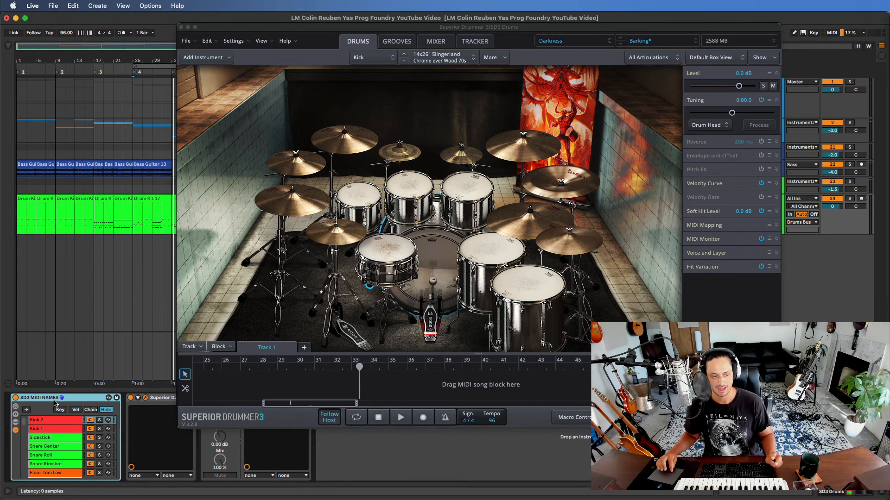
left_click_drag(290, 32, 184, 29)
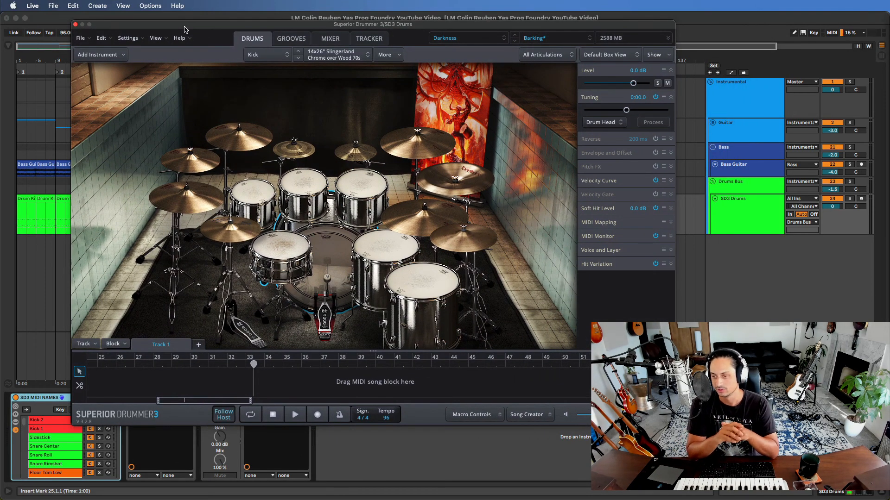